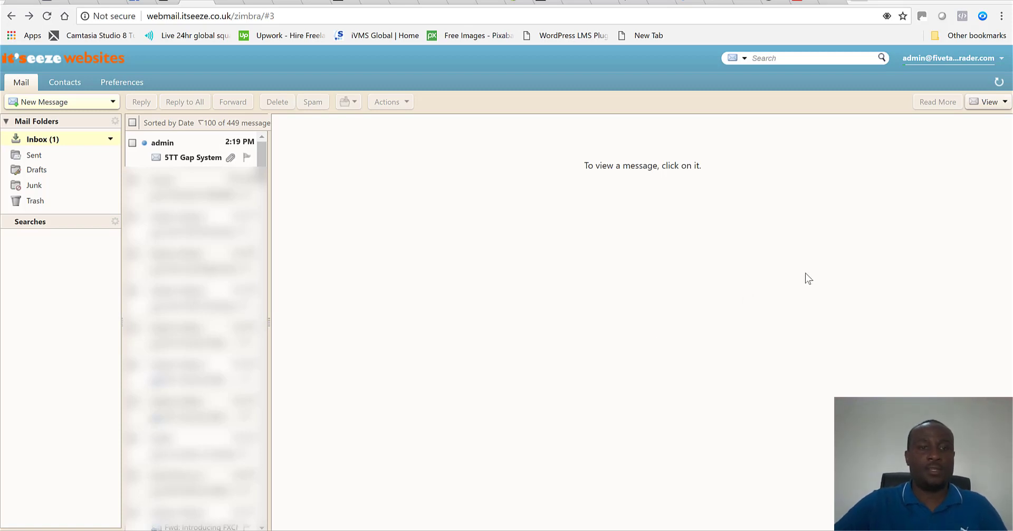
- Open the 5TT Gap System email in the inbox
{"action": "left_click", "coordinate": [165, 146]}
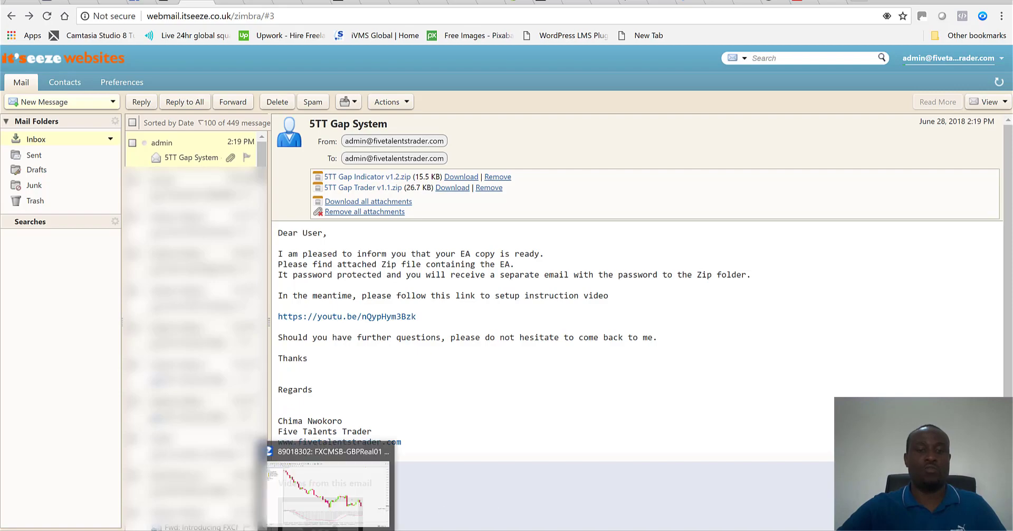
- Switch to the FXCM MT4 terminal, hide its Navigator, and open the MQL4 folder inside the terminal's data folder
{"action": "left_click", "coordinate": [322, 496]}
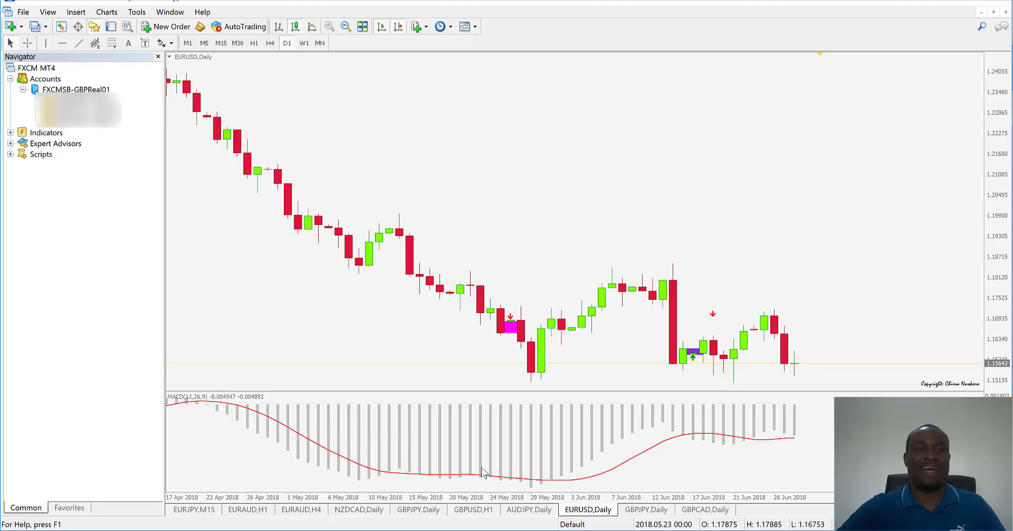
{"action": "left_click", "coordinate": [94, 27]}
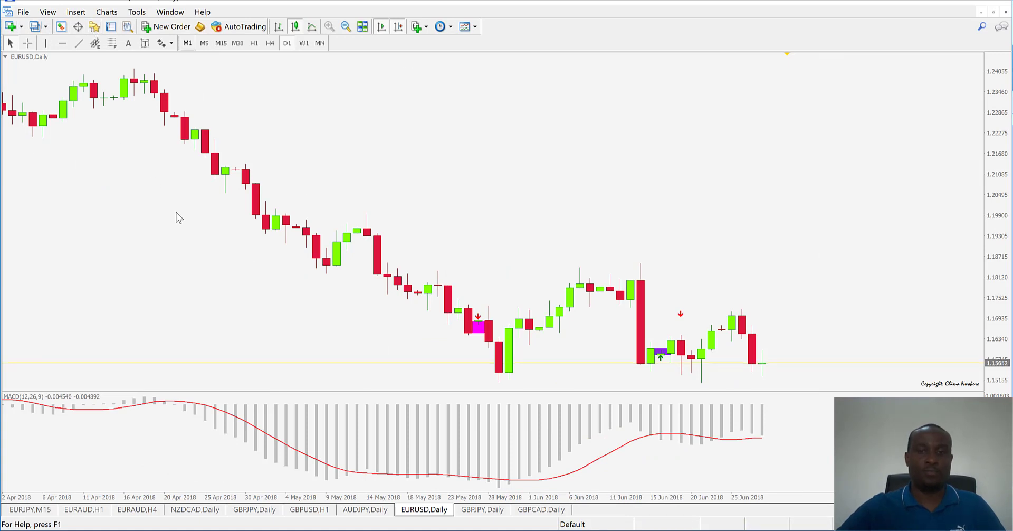
{"action": "left_click", "coordinate": [23, 12]}
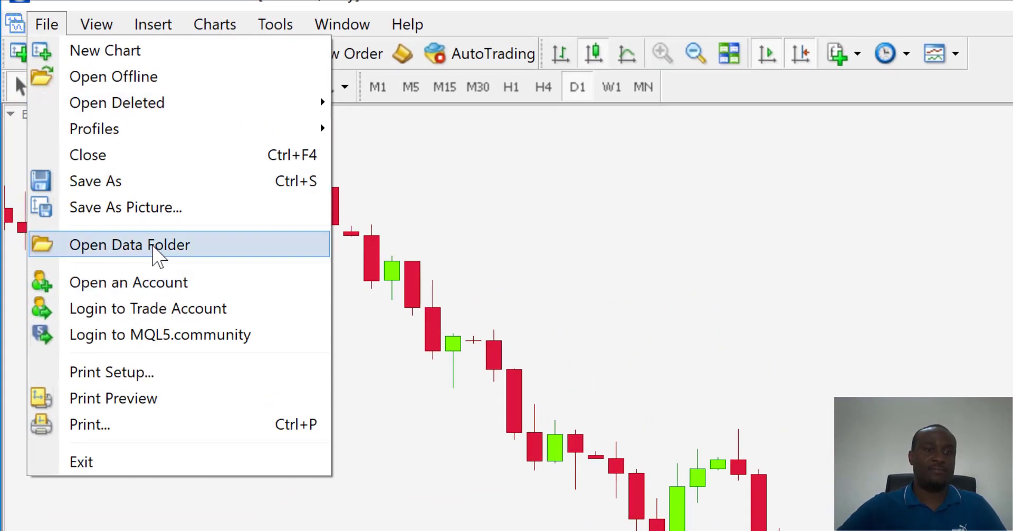
{"action": "left_click", "coordinate": [154, 246]}
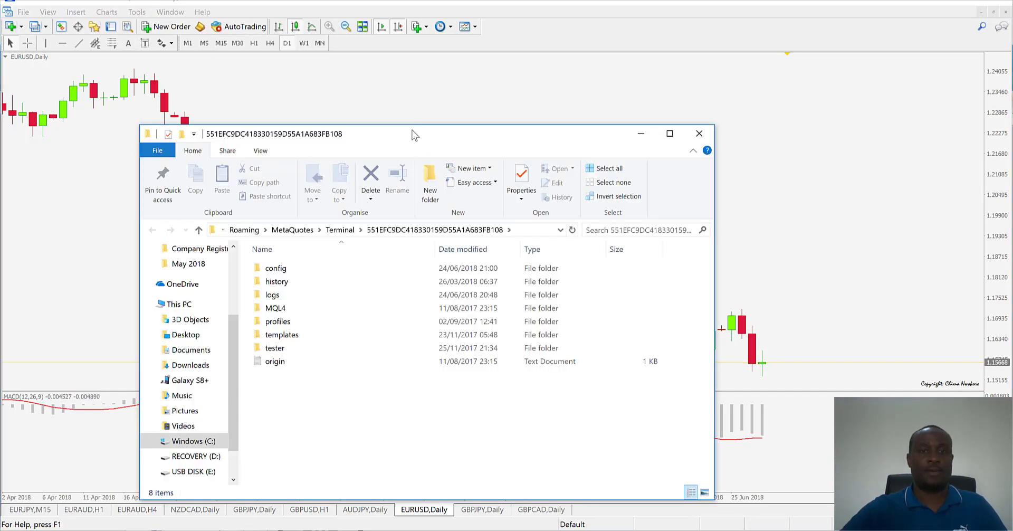
{"action": "left_click_drag", "start_coordinate": [414, 134], "coordinate": [391, 82]}
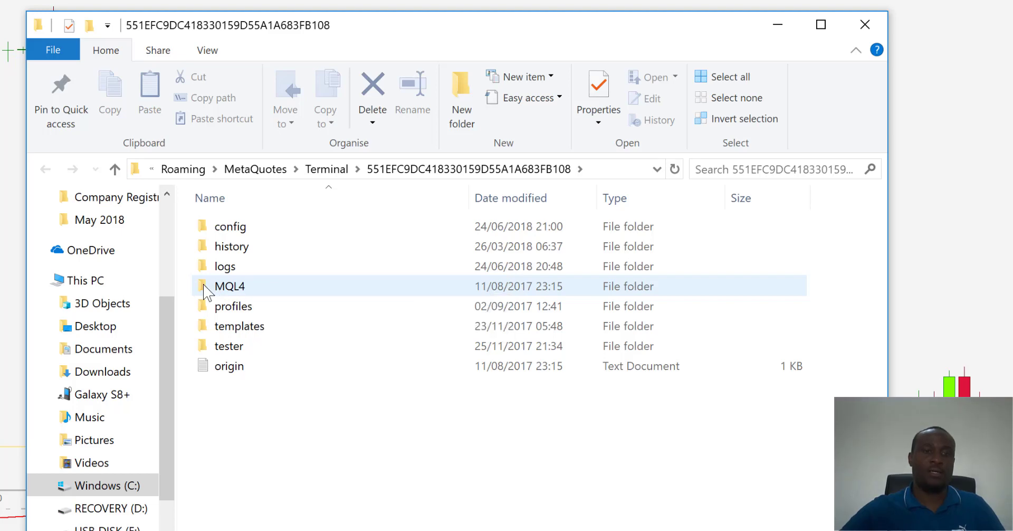
{"action": "double_click", "coordinate": [210, 286]}
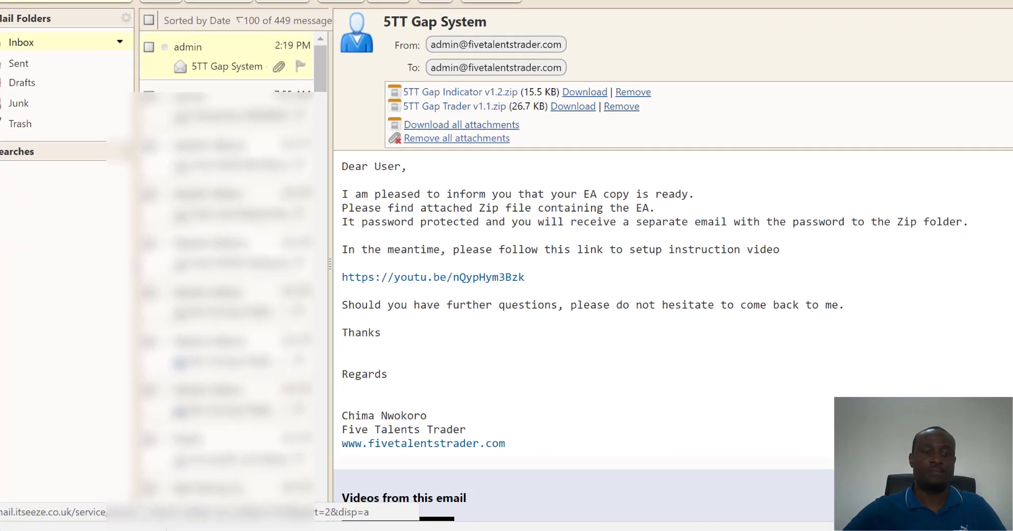
- Download 5TT Gap Indicator v1.2.zip from the email and copy the 5TT Gap Indicator v1.2.ex4 file it contains
{"action": "left_click", "coordinate": [543, 169]}
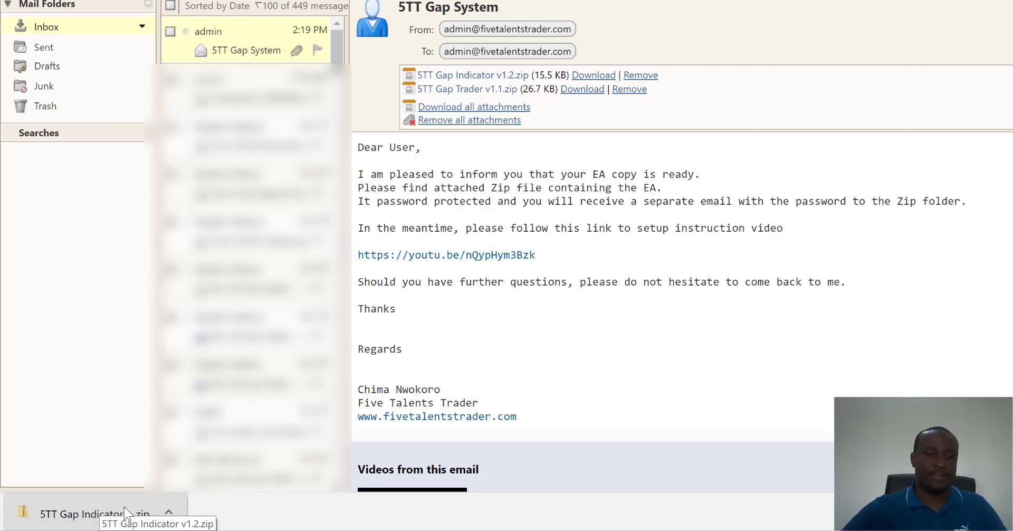
{"action": "left_click", "coordinate": [125, 512]}
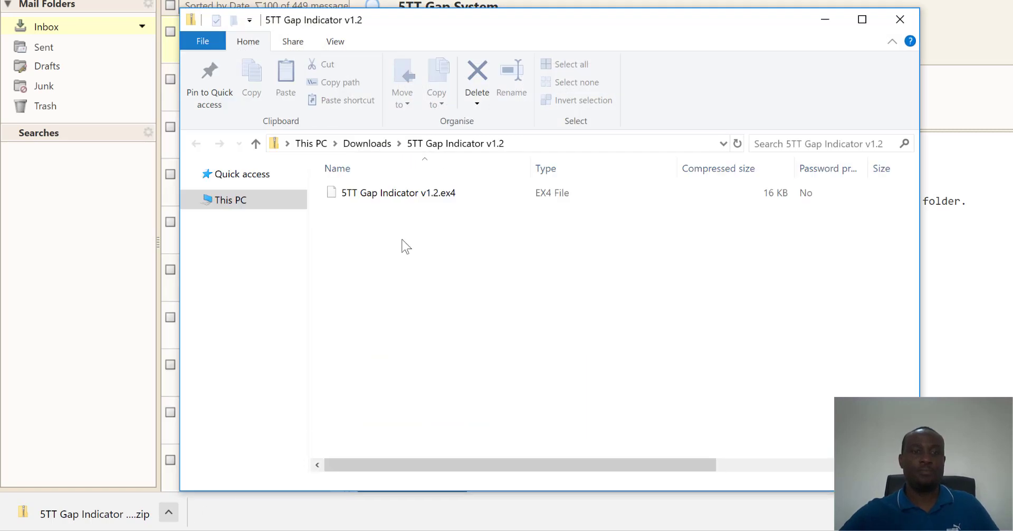
{"action": "left_click", "coordinate": [358, 196]}
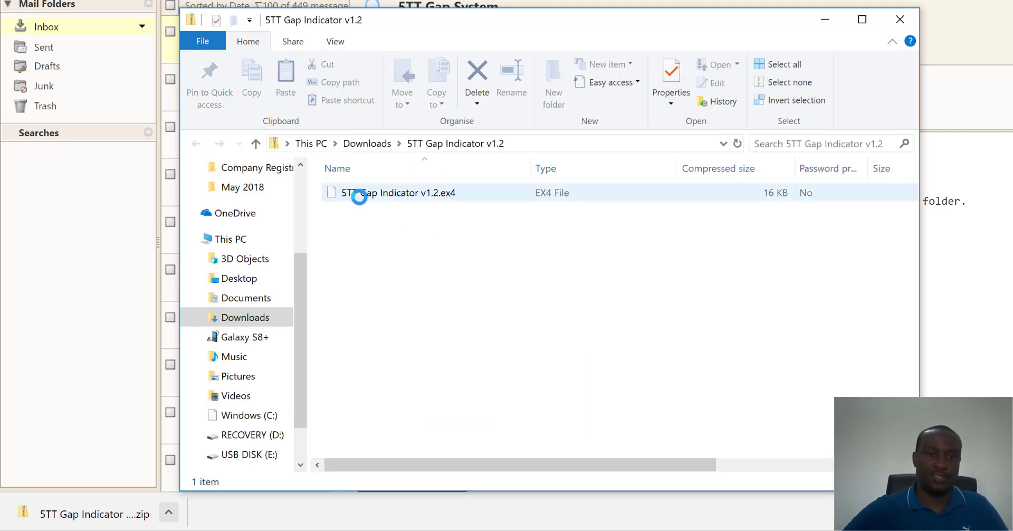
{"action": "left_click", "coordinate": [459, 204]}
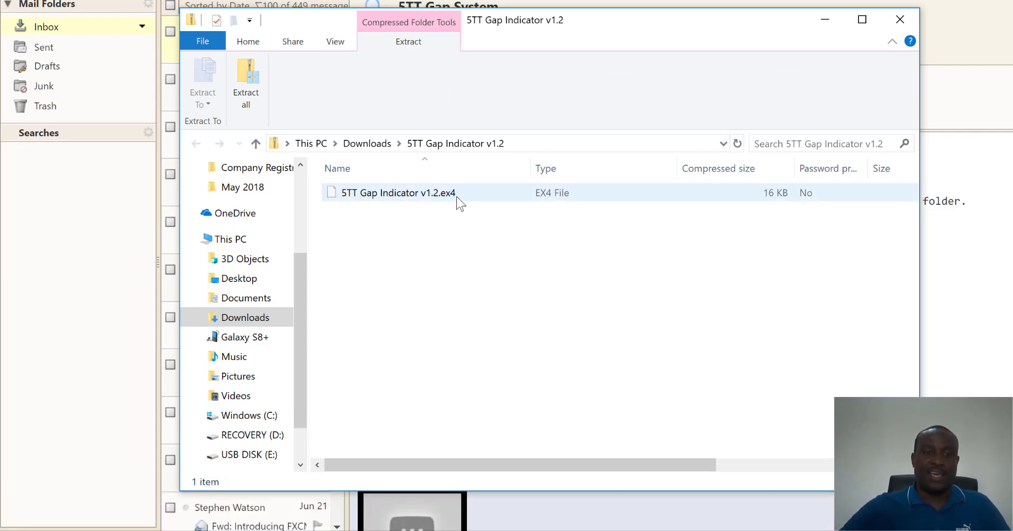
{"action": "right_click", "coordinate": [342, 196]}
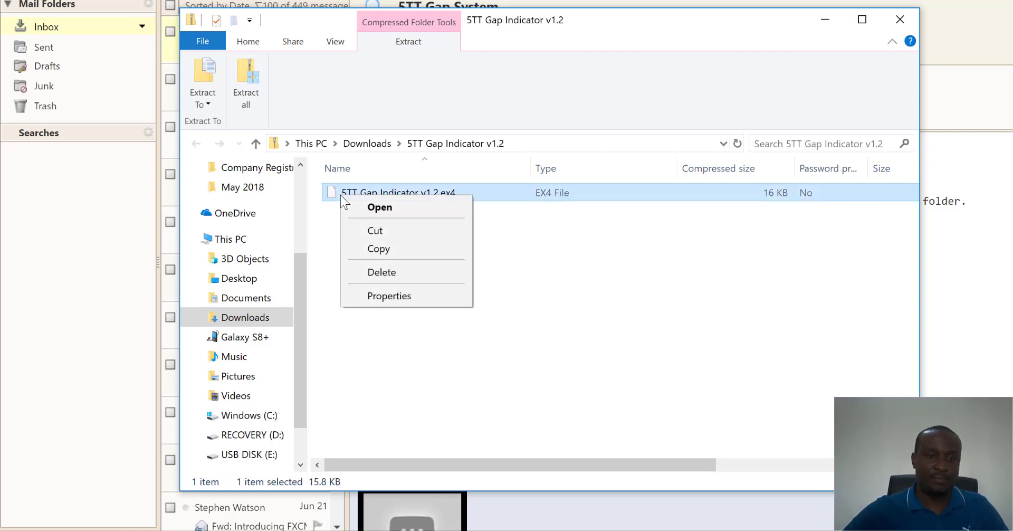
{"action": "left_click", "coordinate": [379, 249]}
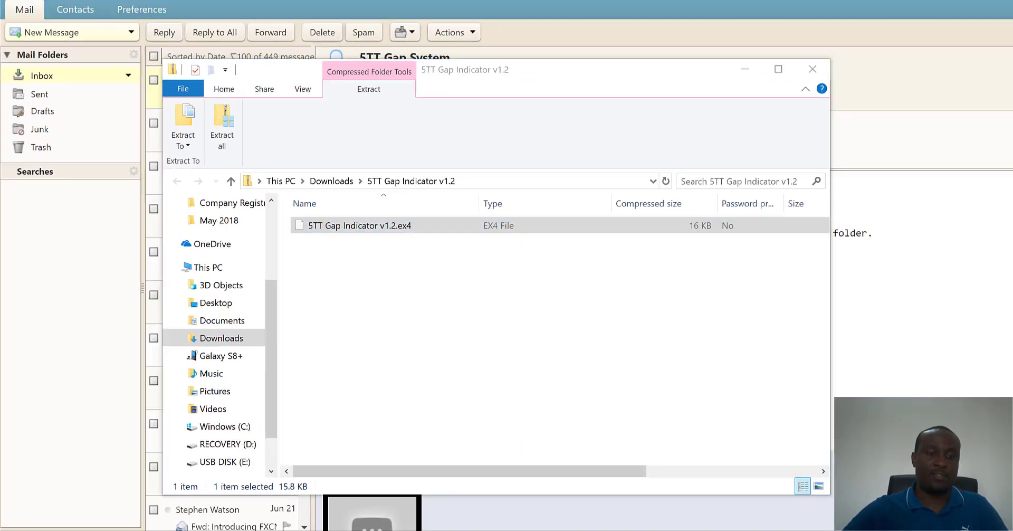
- Paste the indicator file into the Indicators folder under MQL4, replacing the existing file of the same name
{"action": "mouse_move", "coordinate": [388, 527]}
{"action": "left_click", "coordinate": [388, 481]}
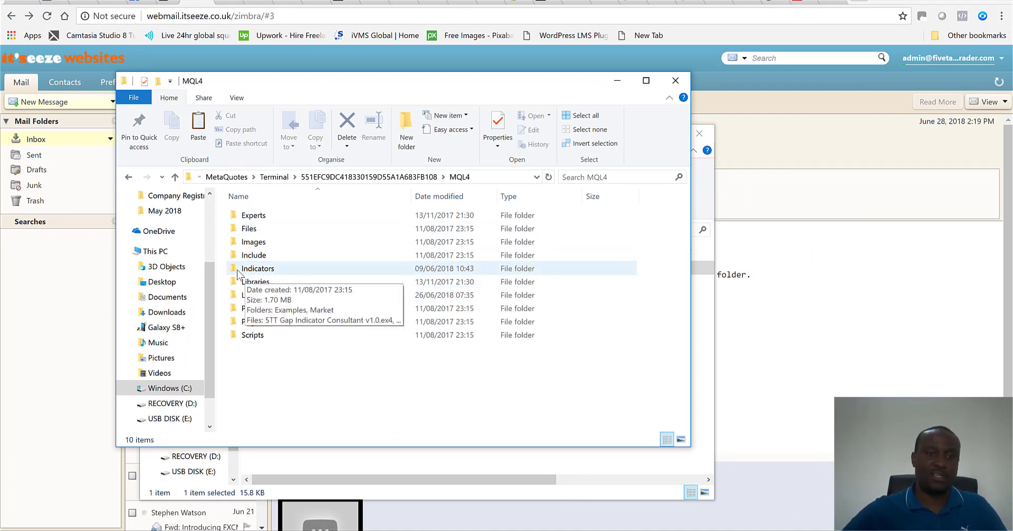
{"action": "double_click", "coordinate": [257, 269]}
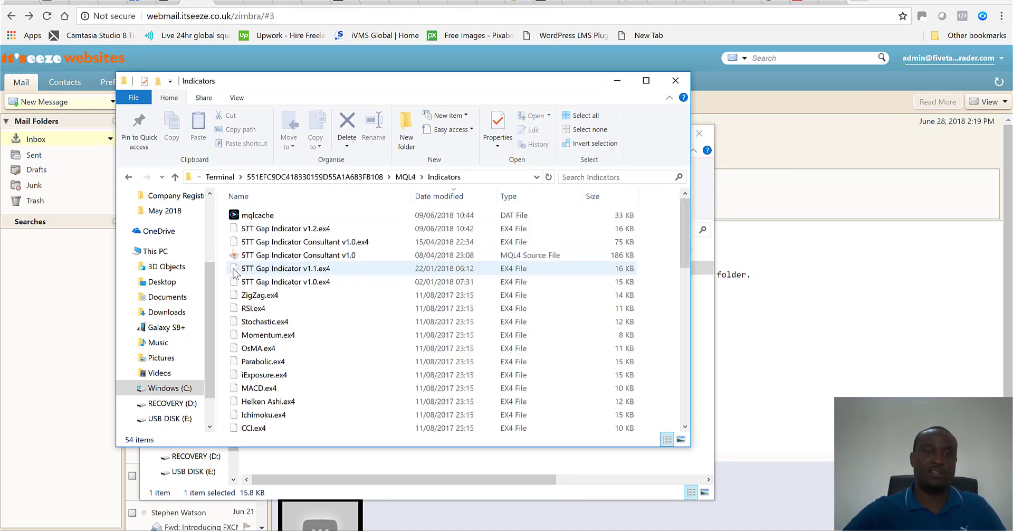
{"action": "right_click", "coordinate": [356, 307]}
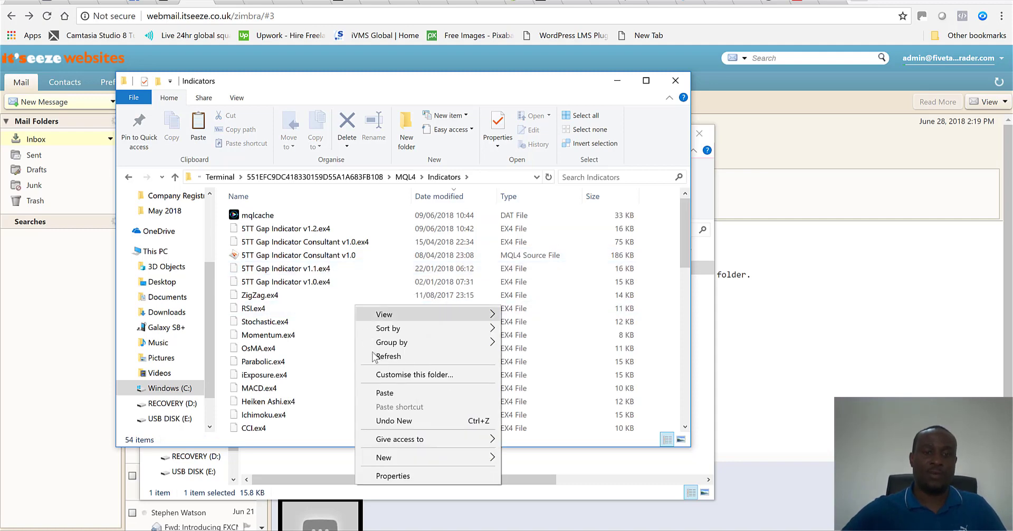
{"action": "left_click", "coordinate": [385, 393]}
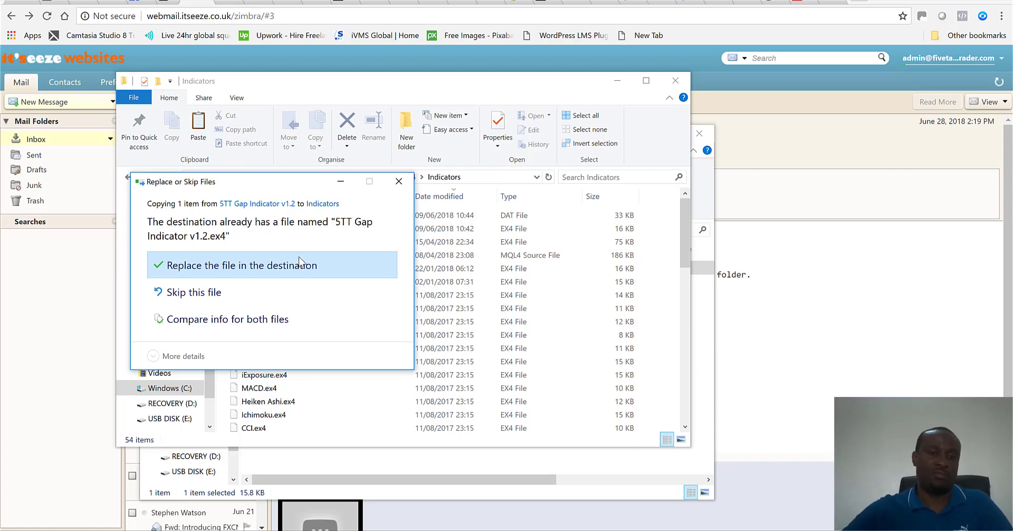
{"action": "left_click", "coordinate": [251, 273]}
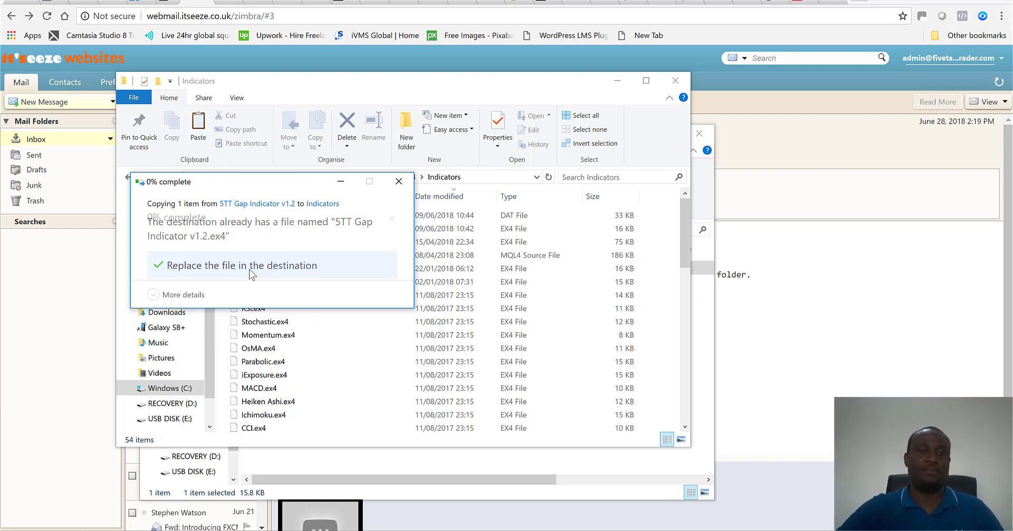
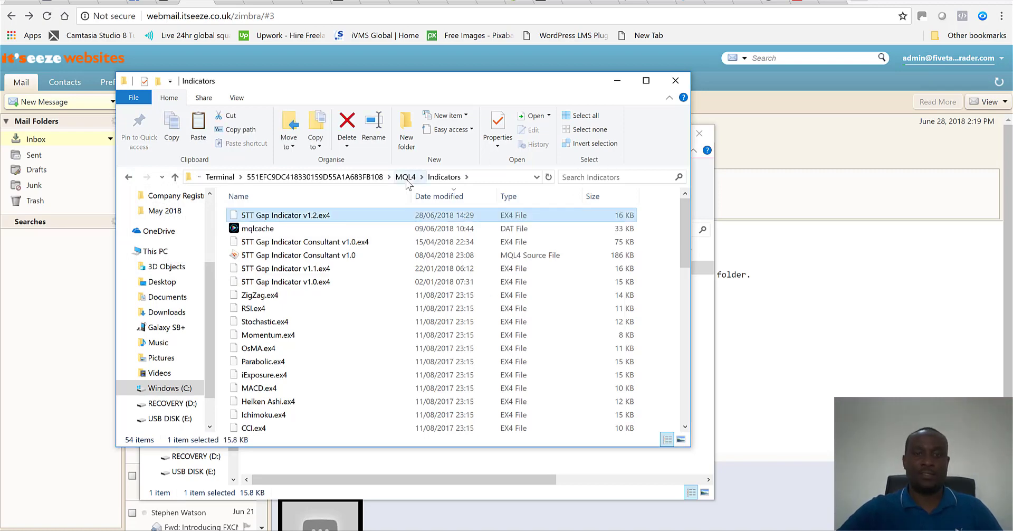
- Go back up to the MQL4 folder, close the window showing the indicator zip, and return to the 5TT Gap System email
{"action": "left_click", "coordinate": [406, 178]}
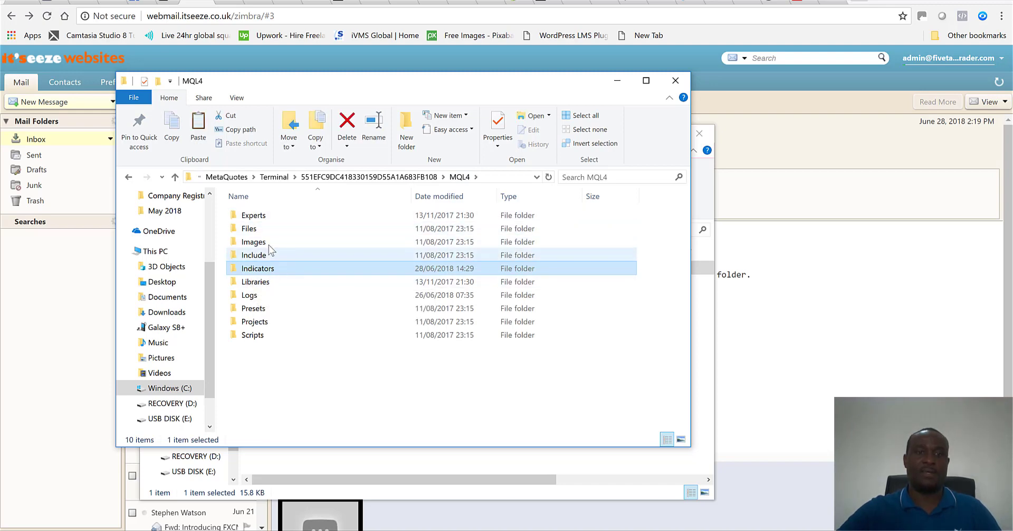
{"action": "left_click", "coordinate": [709, 196]}
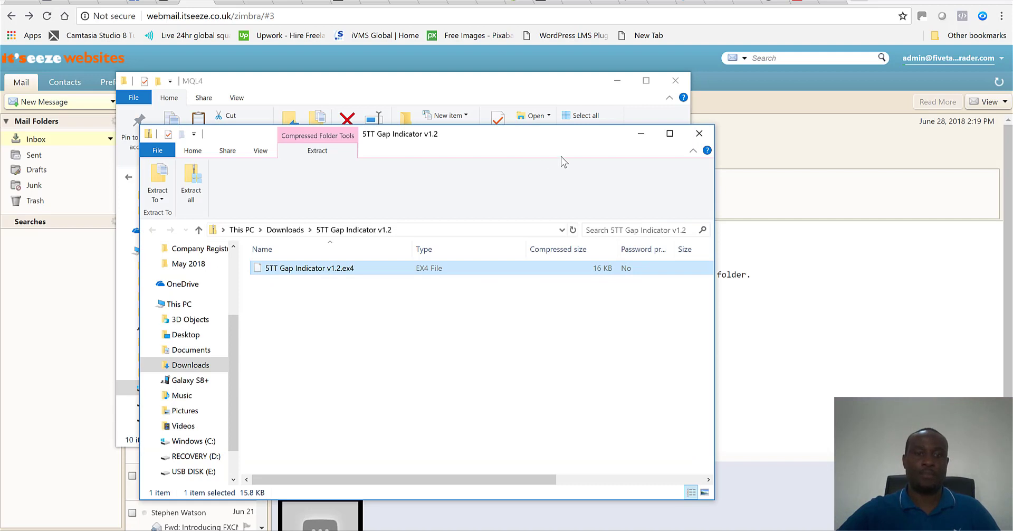
{"action": "left_click", "coordinate": [285, 230]}
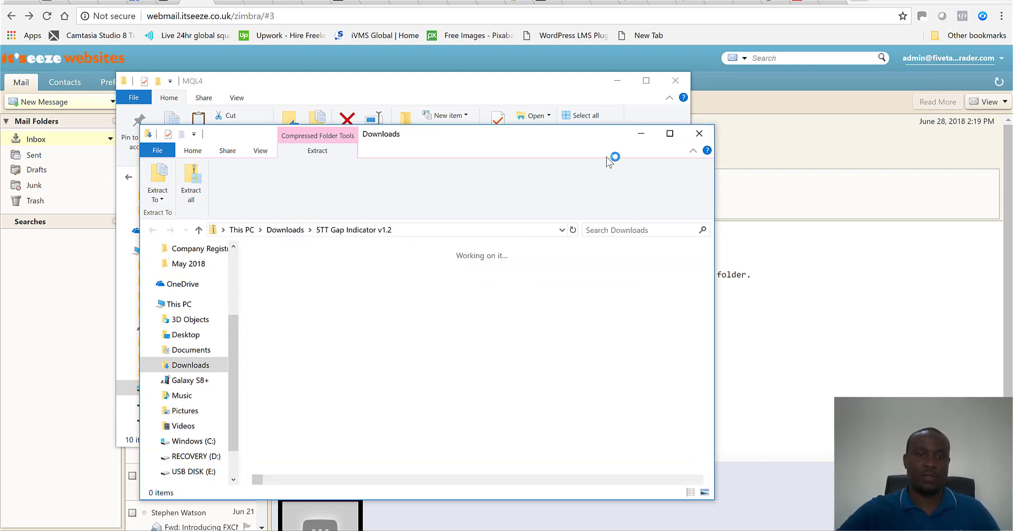
{"action": "left_click", "coordinate": [702, 135]}
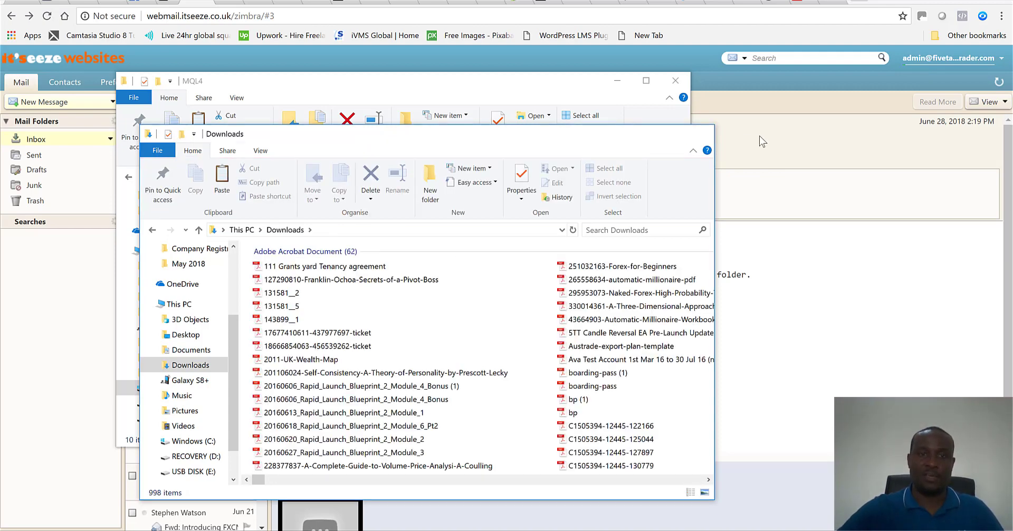
{"action": "left_click", "coordinate": [741, 140]}
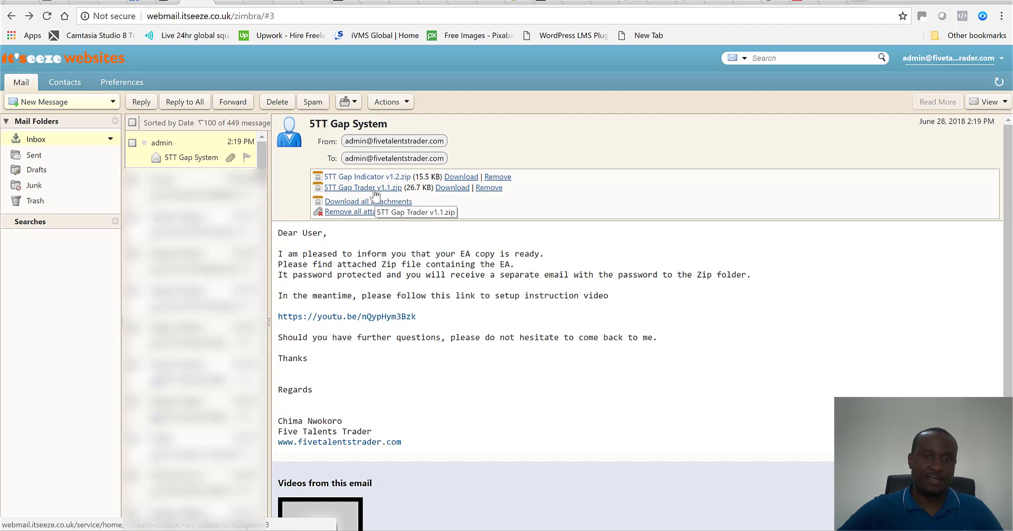
- Download 5TT Gap Trader v1.1.zip from the email and open the protected zip inside it by entering the archive password
{"action": "left_click", "coordinate": [457, 195]}
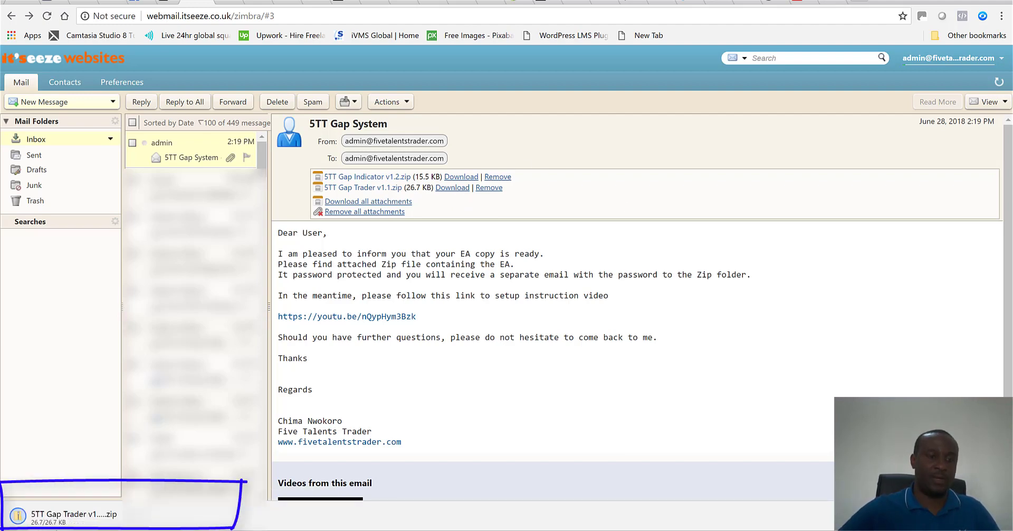
{"action": "left_click", "coordinate": [74, 520]}
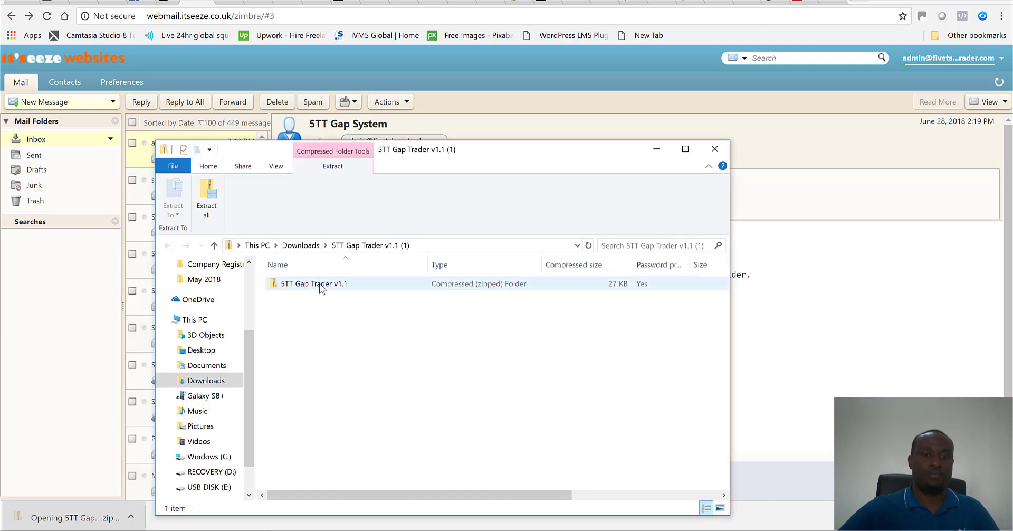
{"action": "left_click", "coordinate": [362, 289]}
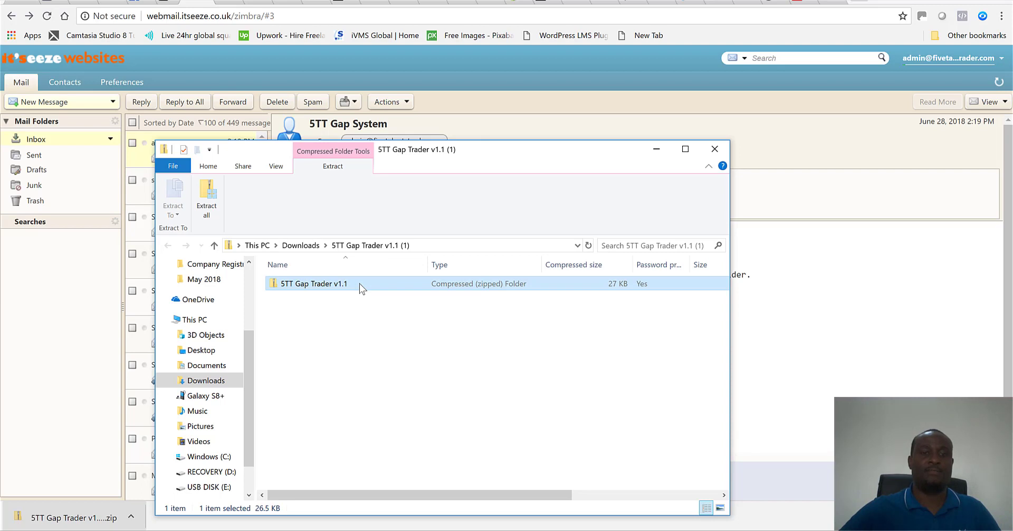
{"action": "double_click", "coordinate": [362, 288]}
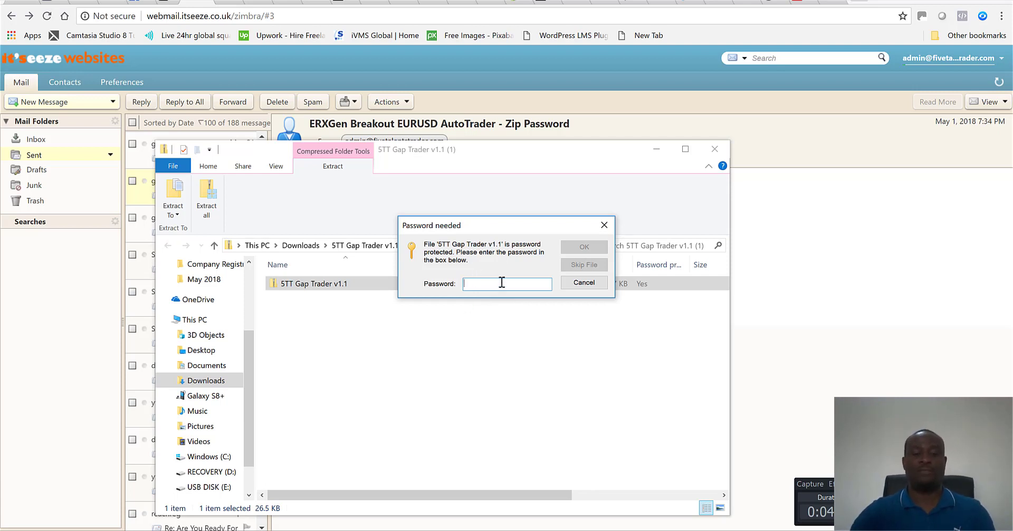
{"action": "type", "text": "•••"}
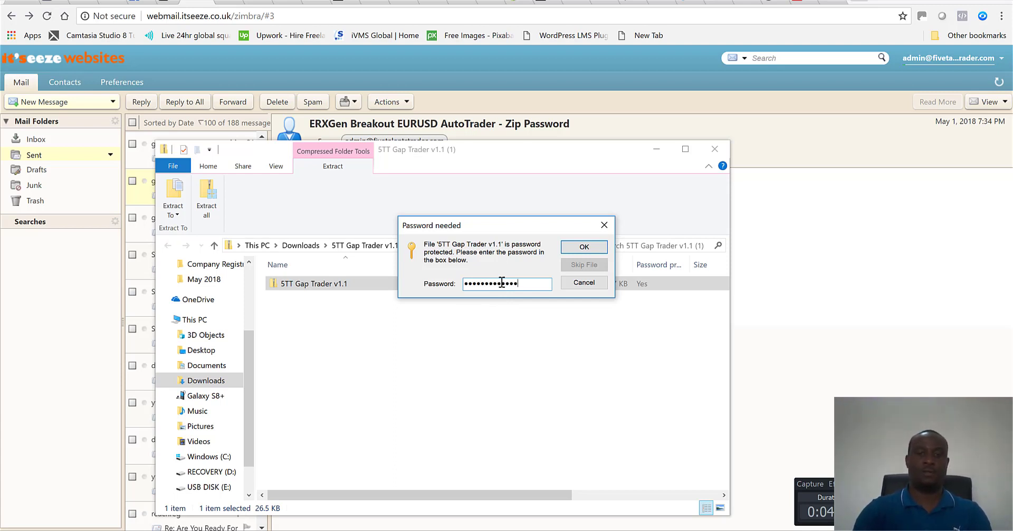
{"action": "left_click", "coordinate": [574, 251]}
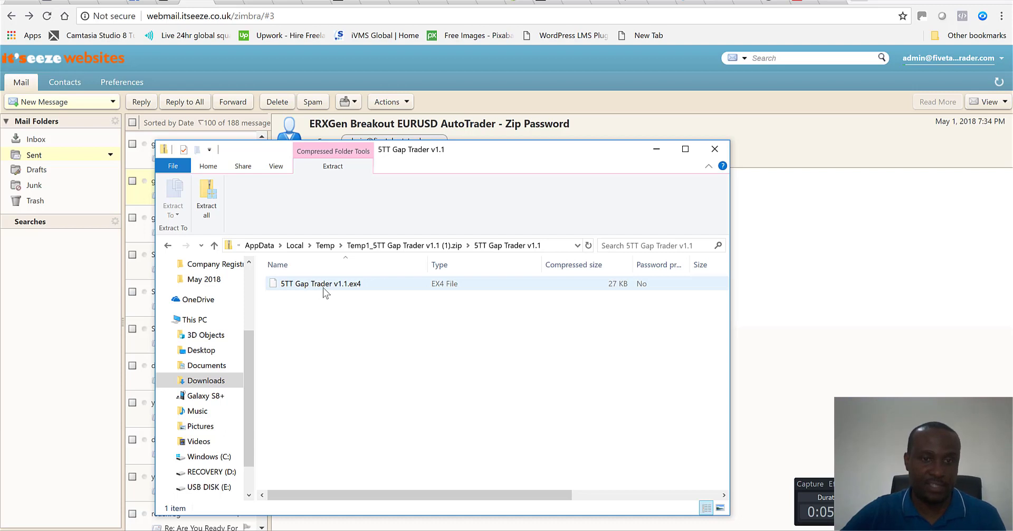
- Copy the 5TT Gap Trader v1.1.ex4 file from the unlocked archive
{"action": "left_click", "coordinate": [280, 289]}
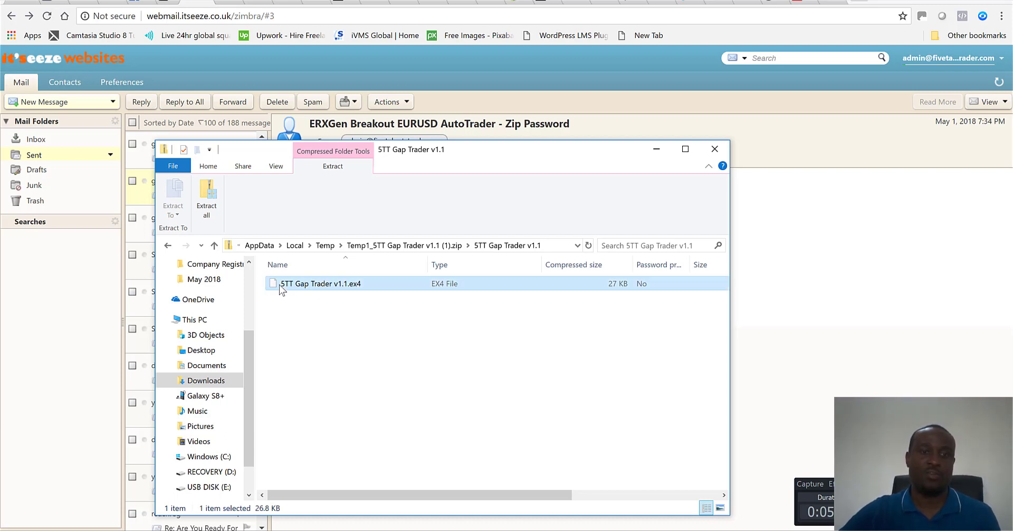
{"action": "right_click", "coordinate": [280, 289]}
{"action": "left_click", "coordinate": [327, 327]}
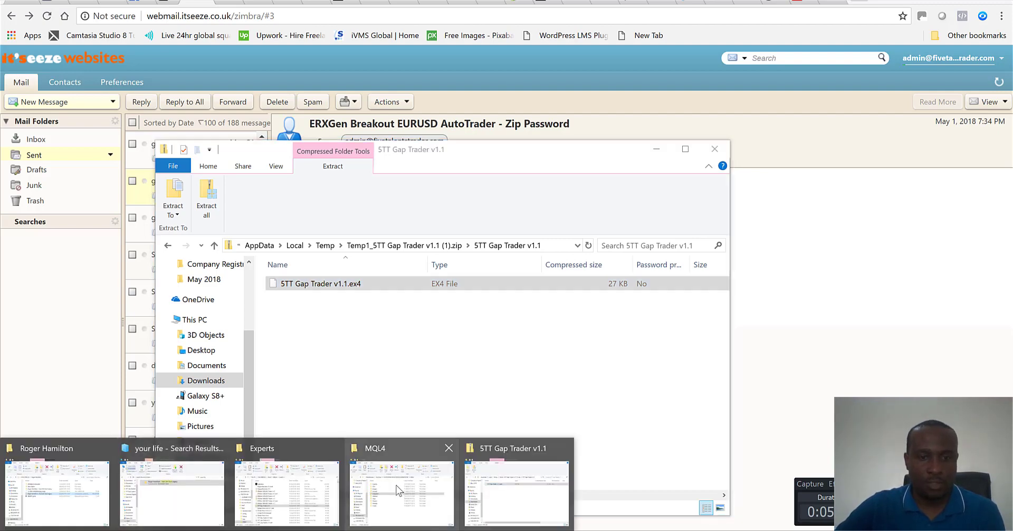
- Paste 5TT Gap Trader v1.1.ex4 into the Experts folder under MQL4 and close that folder window
{"action": "left_click", "coordinate": [397, 494]}
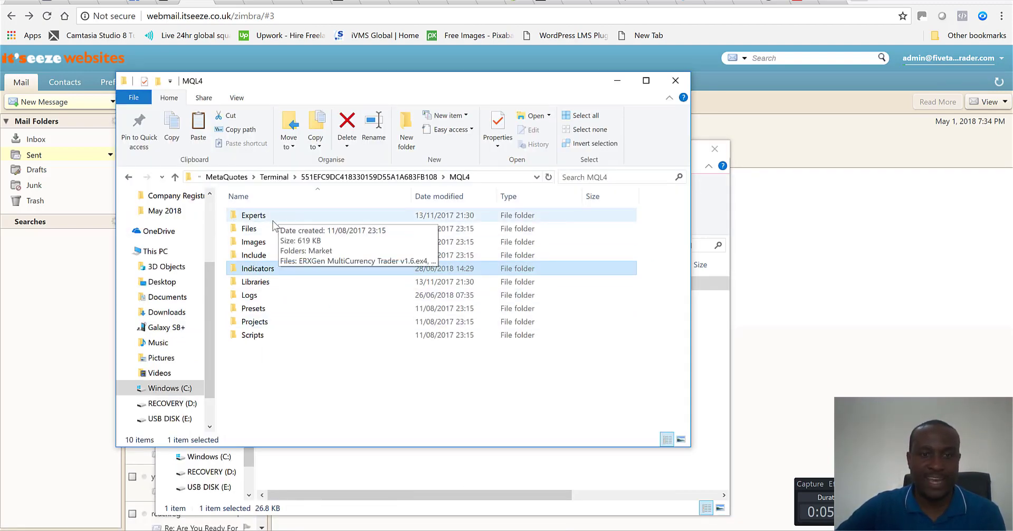
{"action": "double_click", "coordinate": [236, 221]}
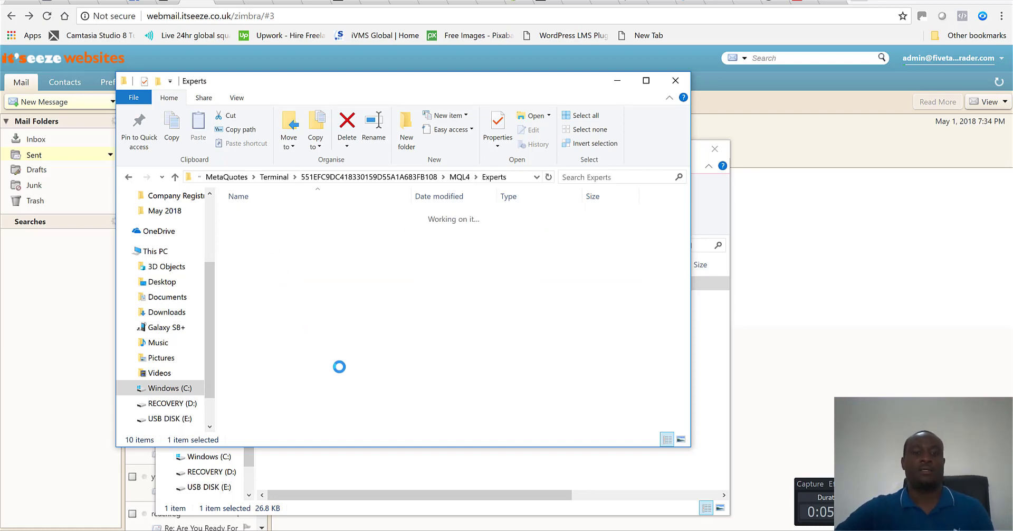
{"action": "right_click", "coordinate": [358, 343]}
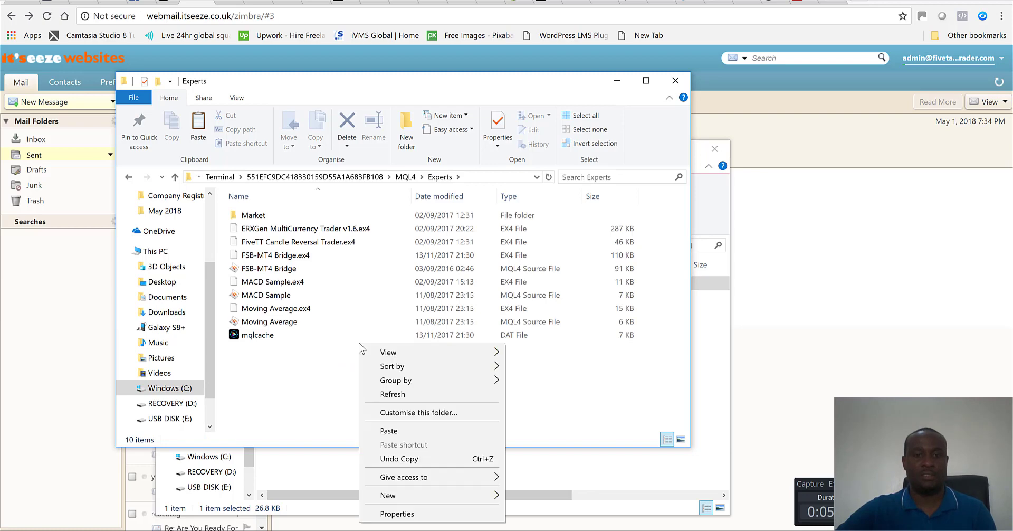
{"action": "left_click", "coordinate": [394, 431]}
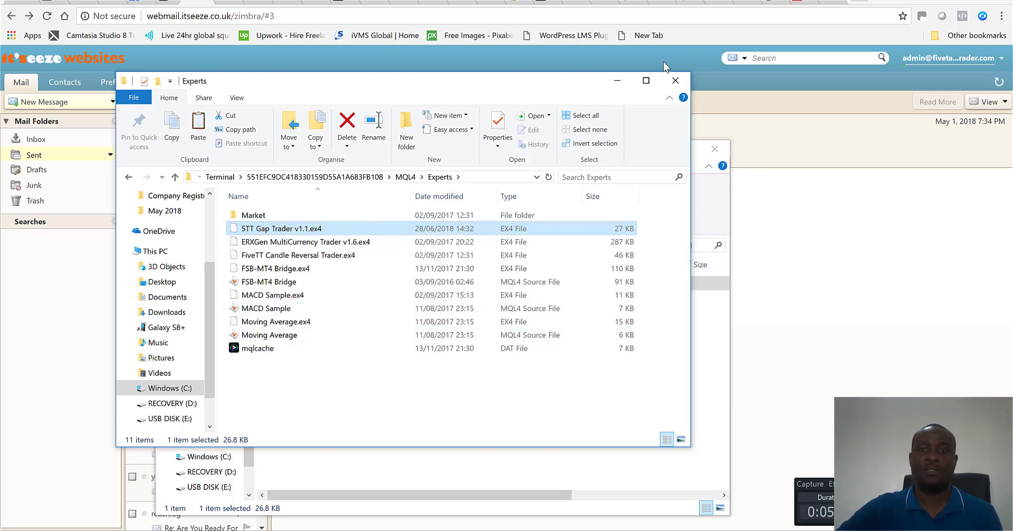
{"action": "left_click", "coordinate": [675, 81]}
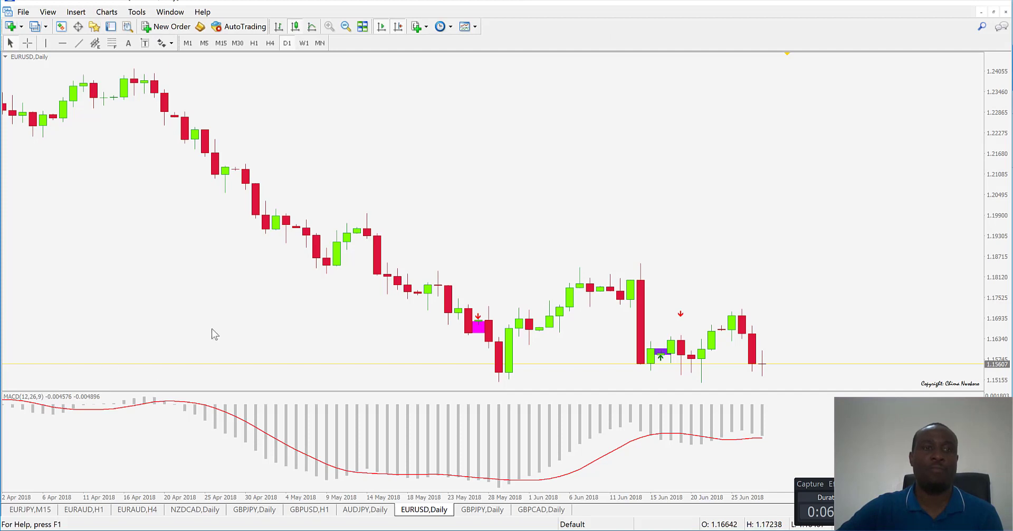
- Show the Navigator in MetaTrader 4, collapse Accounts, refresh the Expert Advisors list and collapse it again
{"action": "left_click", "coordinate": [95, 27]}
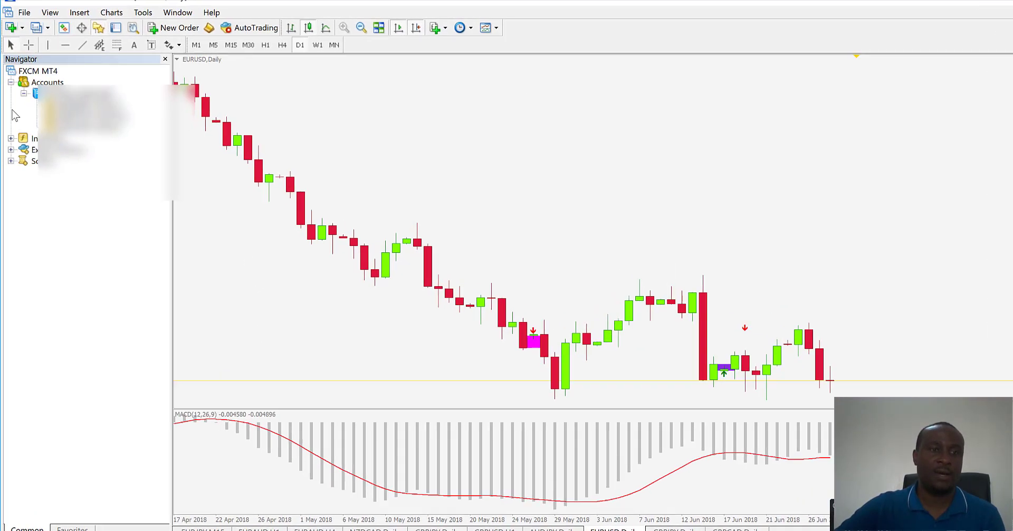
{"action": "double_click", "coordinate": [37, 78]}
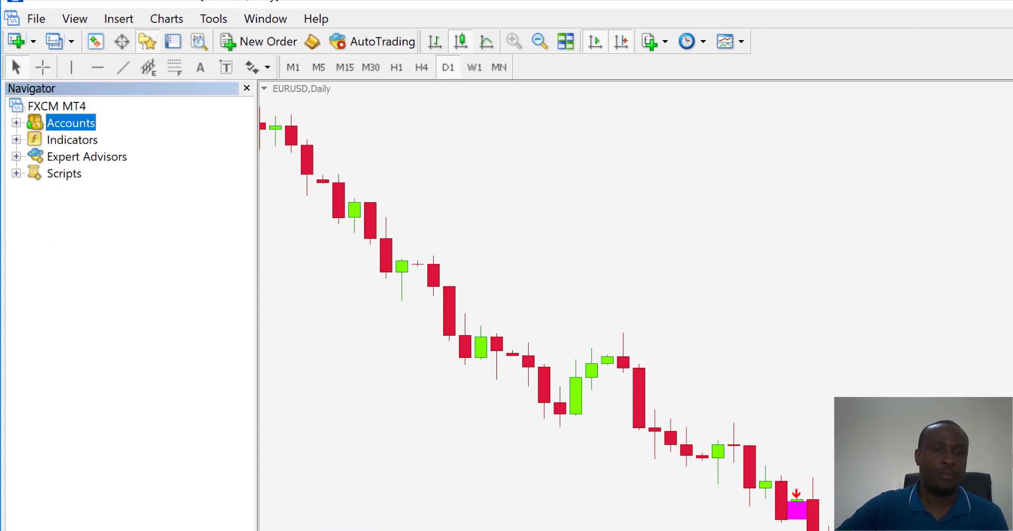
{"action": "left_click", "coordinate": [16, 157]}
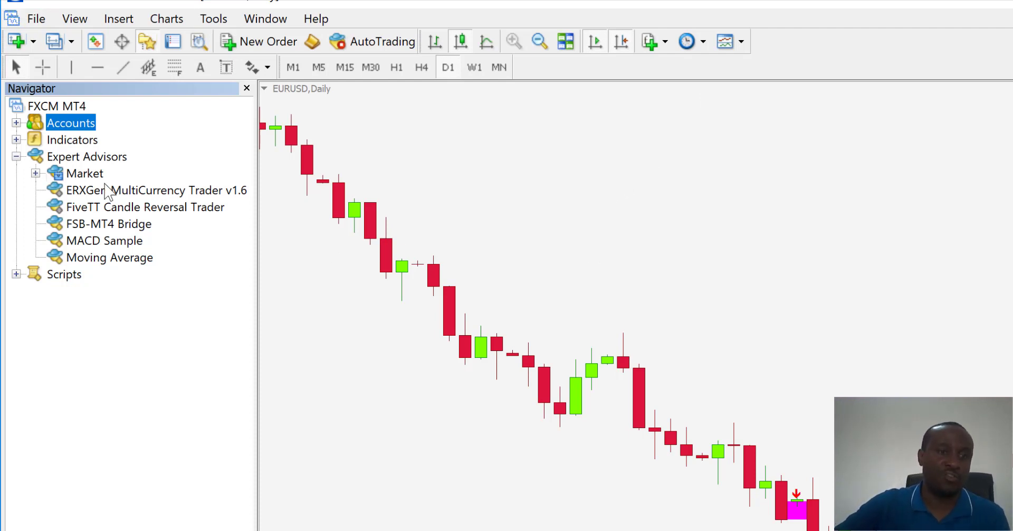
{"action": "left_click", "coordinate": [65, 160]}
{"action": "right_click", "coordinate": [67, 166]}
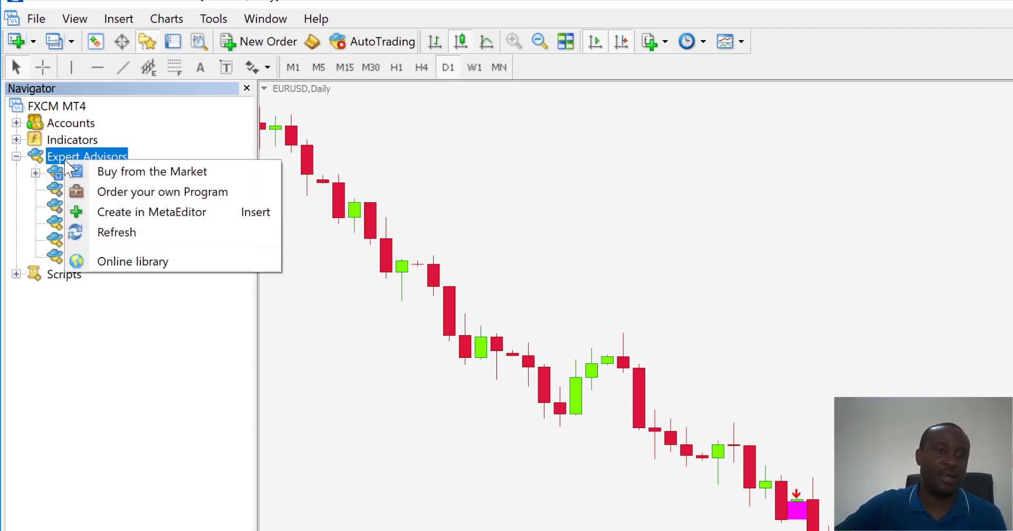
{"action": "left_click", "coordinate": [114, 235]}
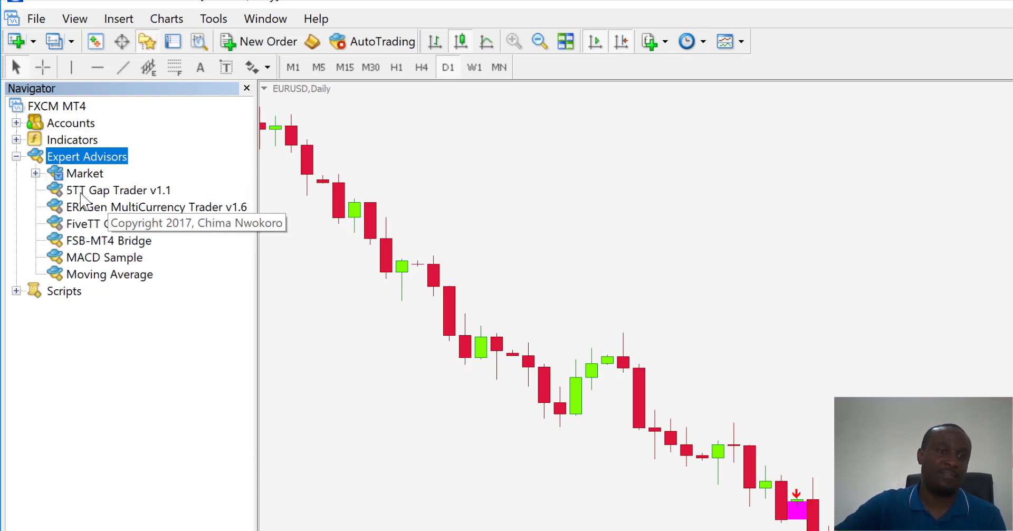
{"action": "left_click", "coordinate": [17, 157]}
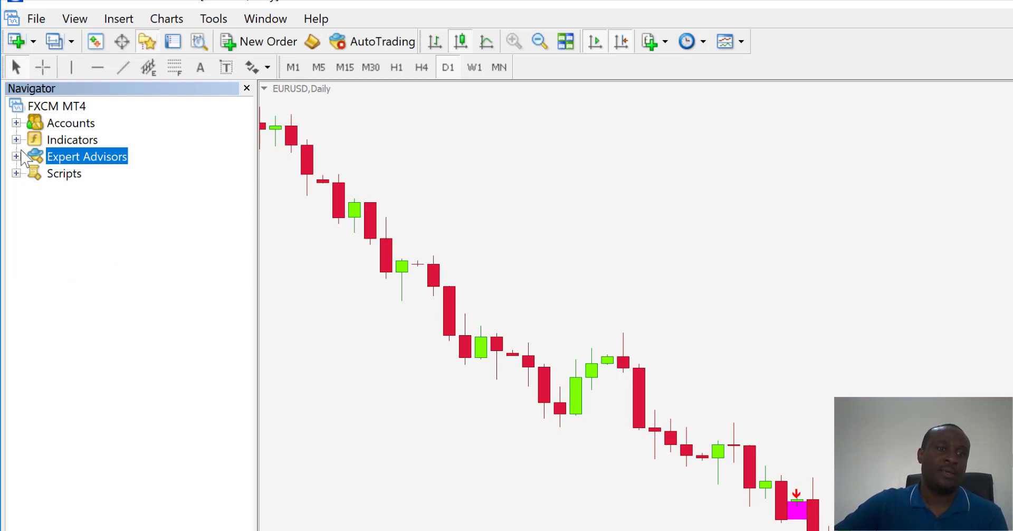
- Expand the Indicators list in the Navigator, refresh it and collapse it again
{"action": "left_click", "coordinate": [16, 139]}
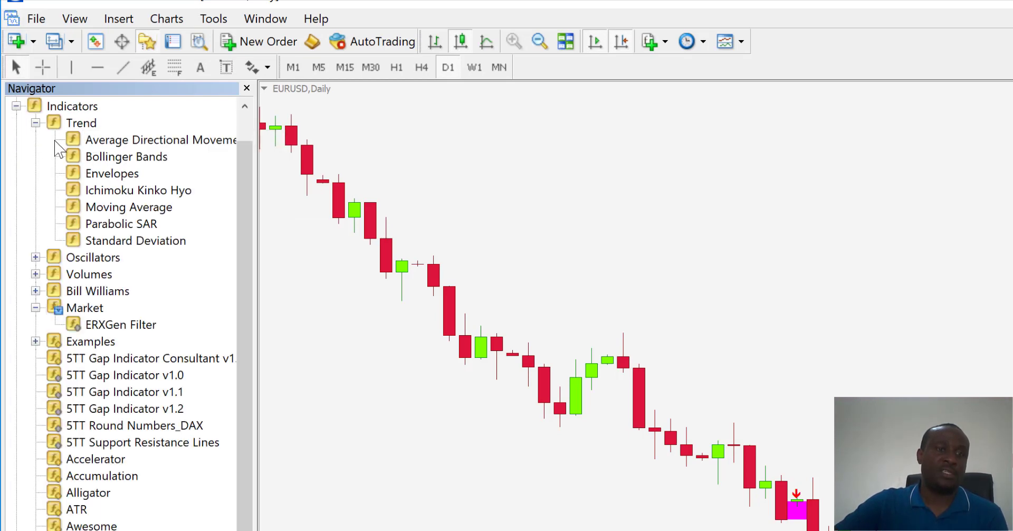
{"action": "right_click", "coordinate": [79, 126]}
{"action": "left_click", "coordinate": [73, 109]}
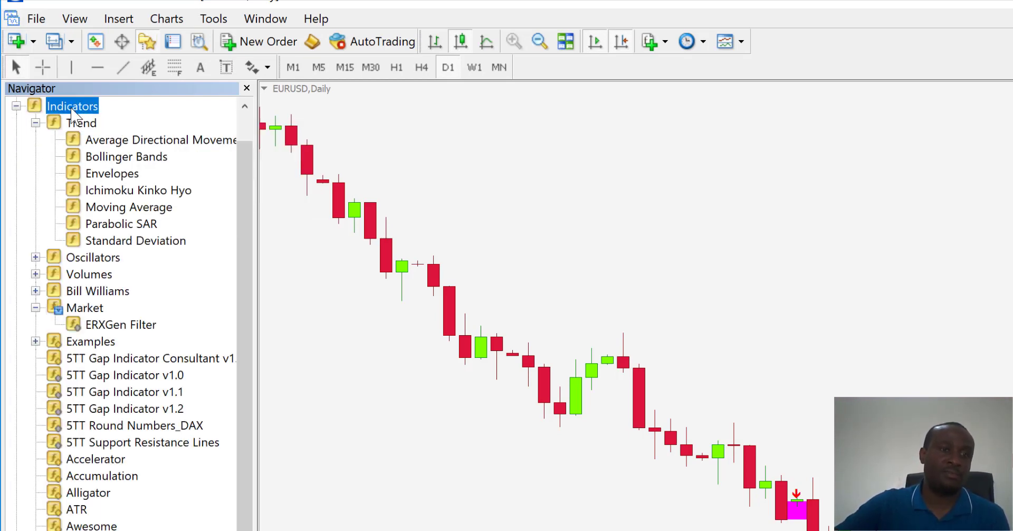
{"action": "right_click", "coordinate": [72, 109]}
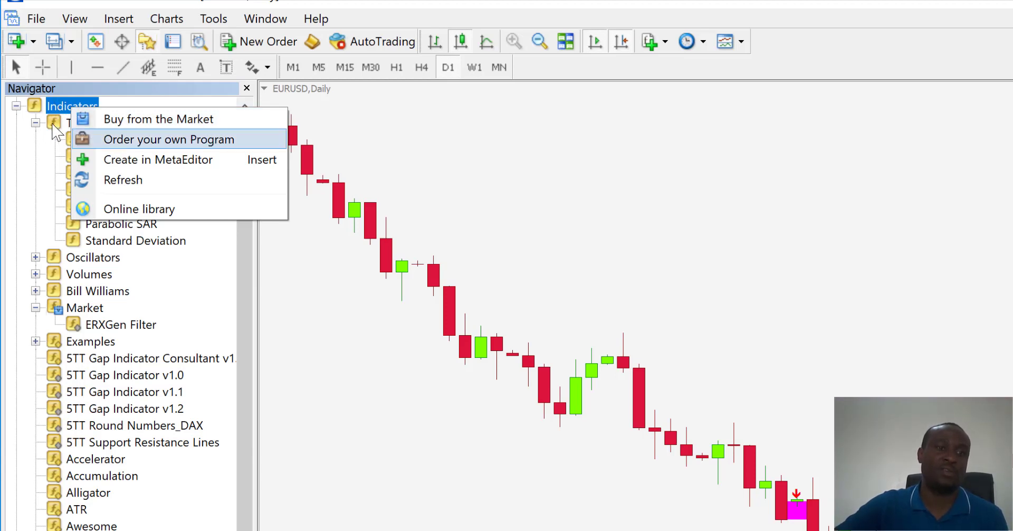
{"action": "left_click", "coordinate": [126, 181]}
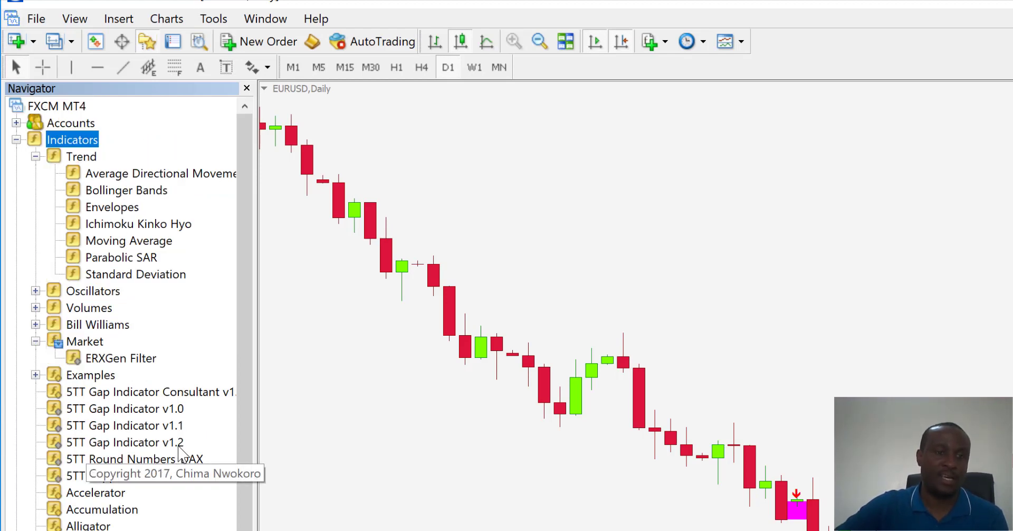
{"action": "left_click", "coordinate": [16, 139]}
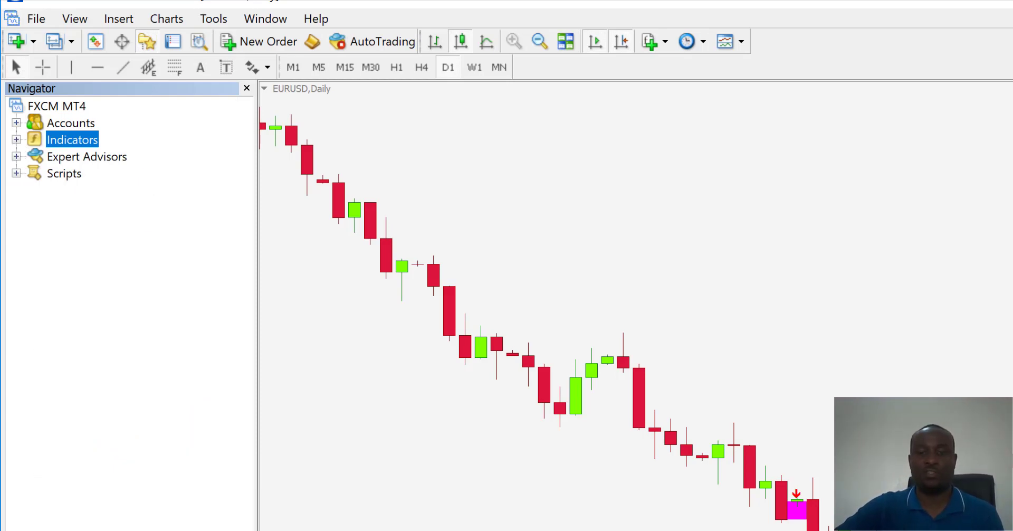
- Switch to the GBPUSD chart and set its timeframe to D1
{"action": "left_click", "coordinate": [705, 509]}
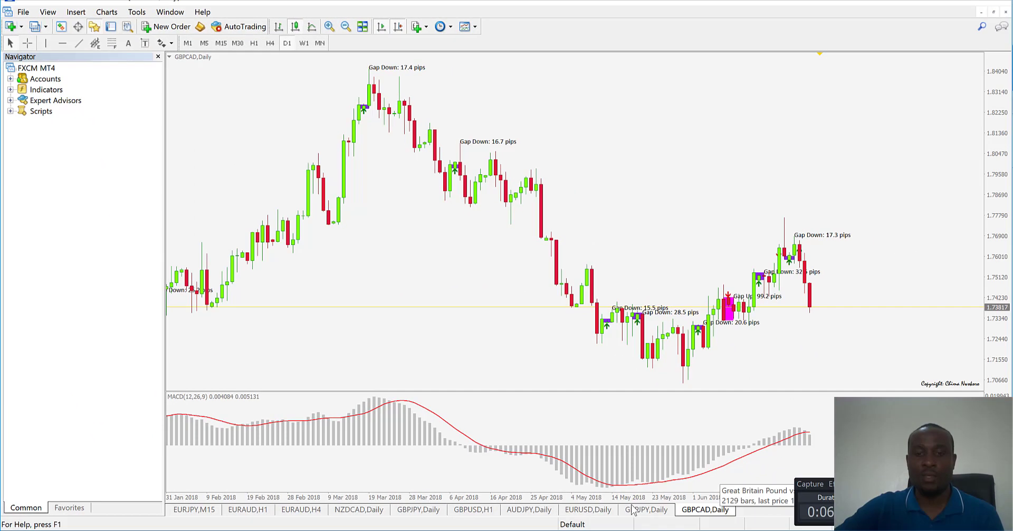
{"action": "left_click", "coordinate": [647, 509]}
{"action": "left_click", "coordinate": [551, 511]}
{"action": "left_click", "coordinate": [474, 510]}
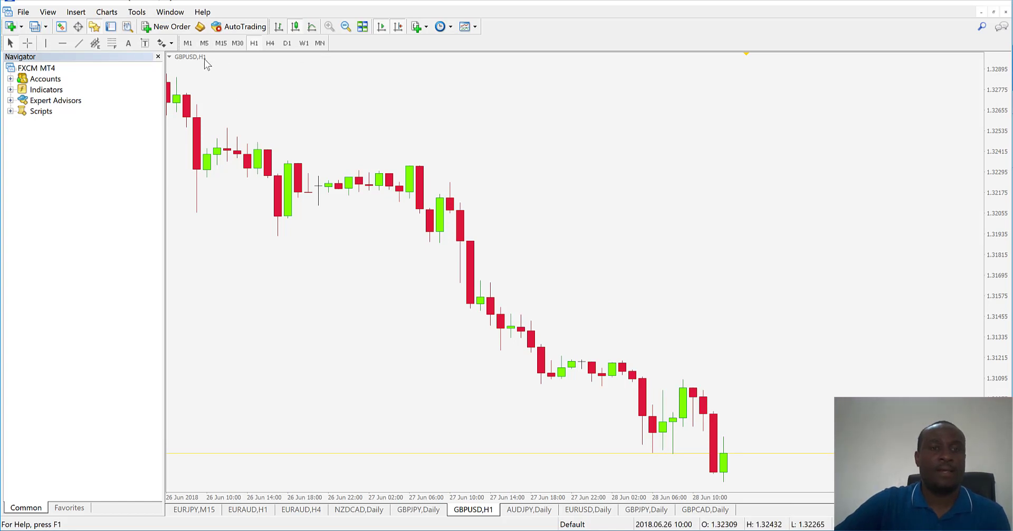
{"action": "left_click", "coordinate": [287, 42]}
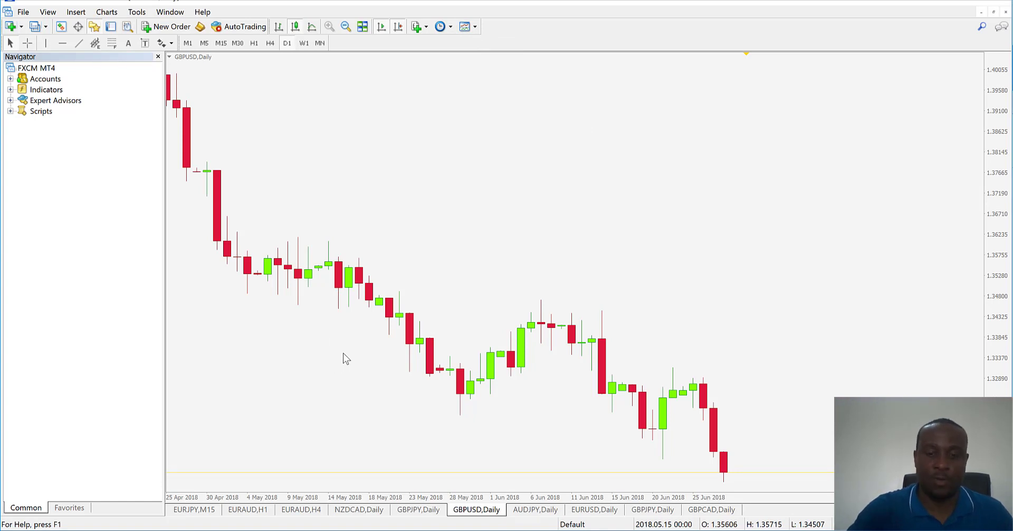
- Open the GBPUSD chart's properties and enter whitesmoke as the background color
{"action": "key", "text": "F8"}
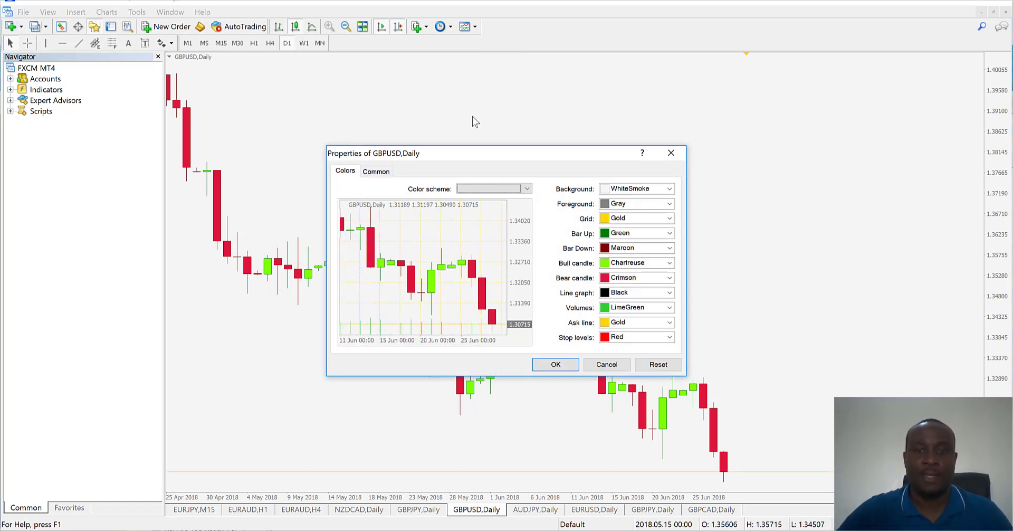
{"action": "left_click_drag", "start_coordinate": [518, 158], "coordinate": [538, 90]}
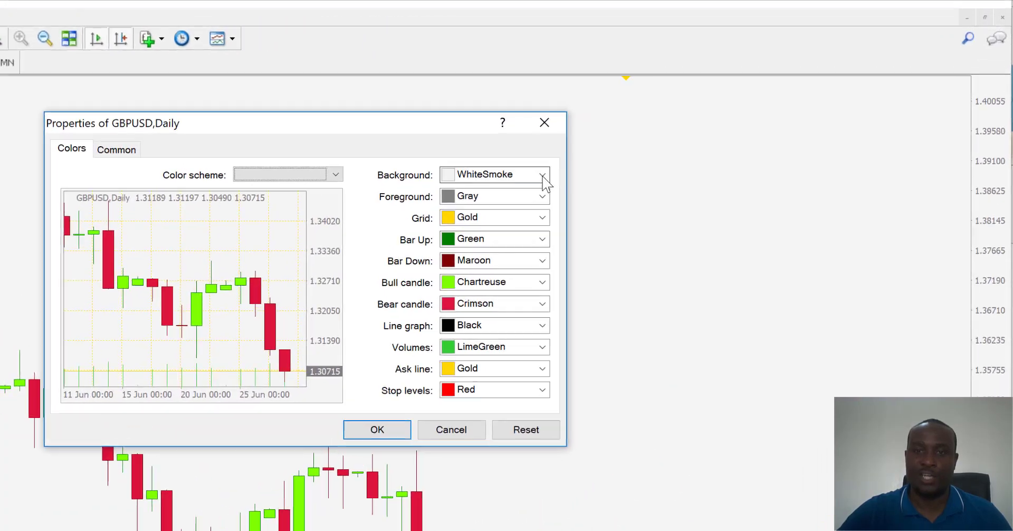
{"action": "left_click", "coordinate": [659, 131]}
{"action": "left_click", "coordinate": [520, 181]}
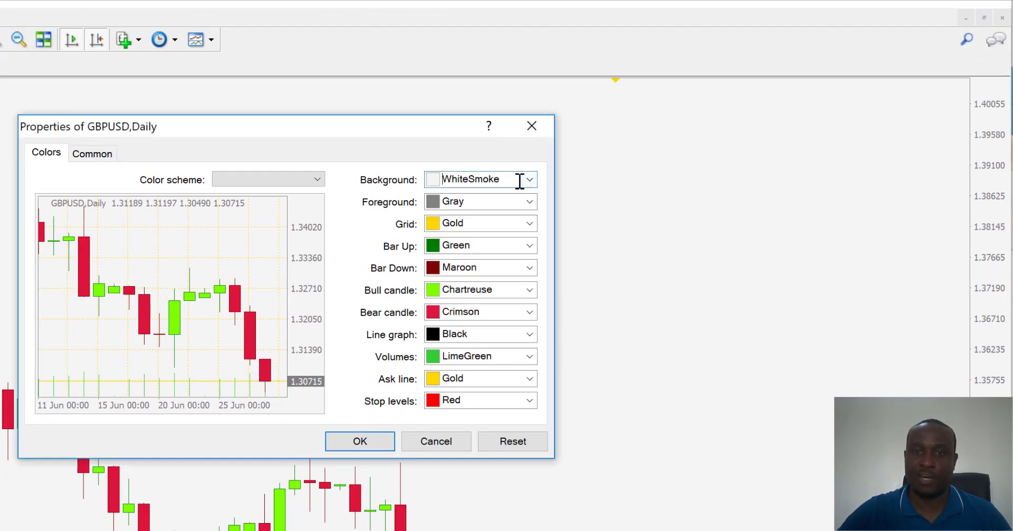
{"action": "left_click_drag", "start_coordinate": [504, 181], "coordinate": [435, 178]}
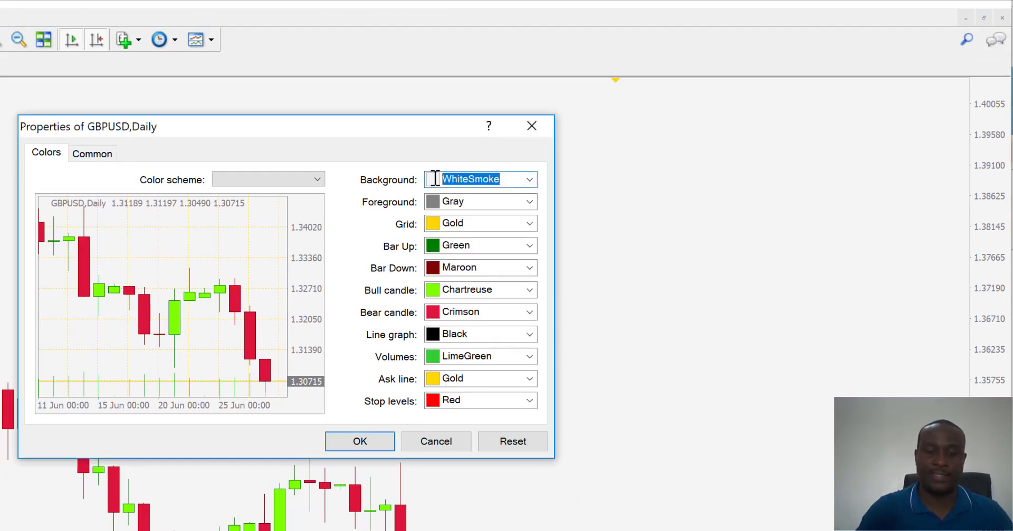
{"action": "type", "text": "whitesmoke"}
{"action": "key", "text": "Tab"}
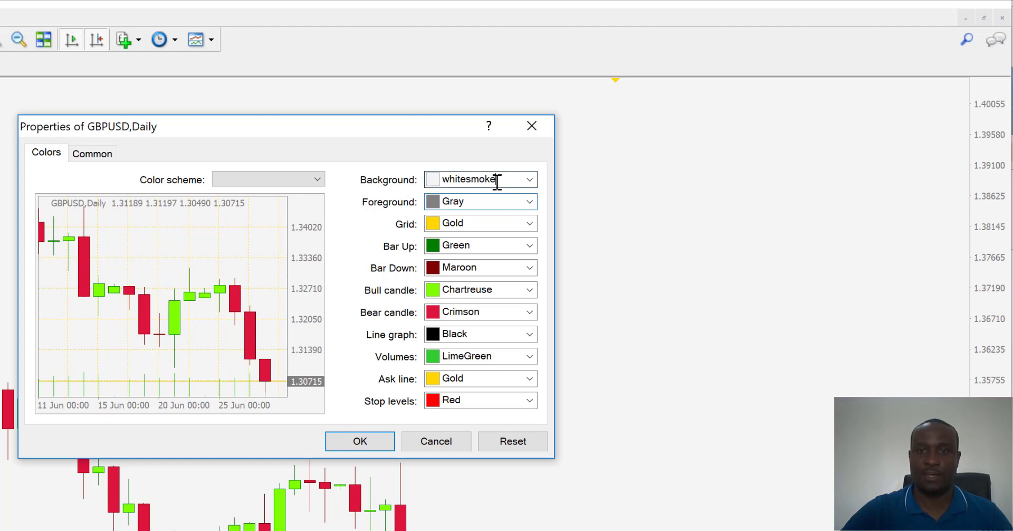
- Try red as the chart background, set it back to whitesmoke and apply the chart properties
{"action": "left_click_drag", "start_coordinate": [497, 181], "coordinate": [428, 180]}
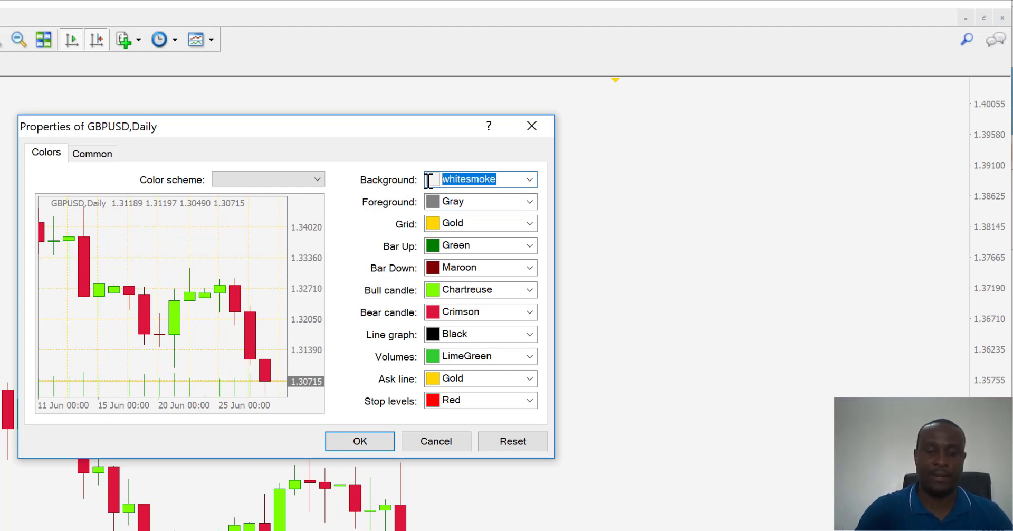
{"action": "type", "text": "red"}
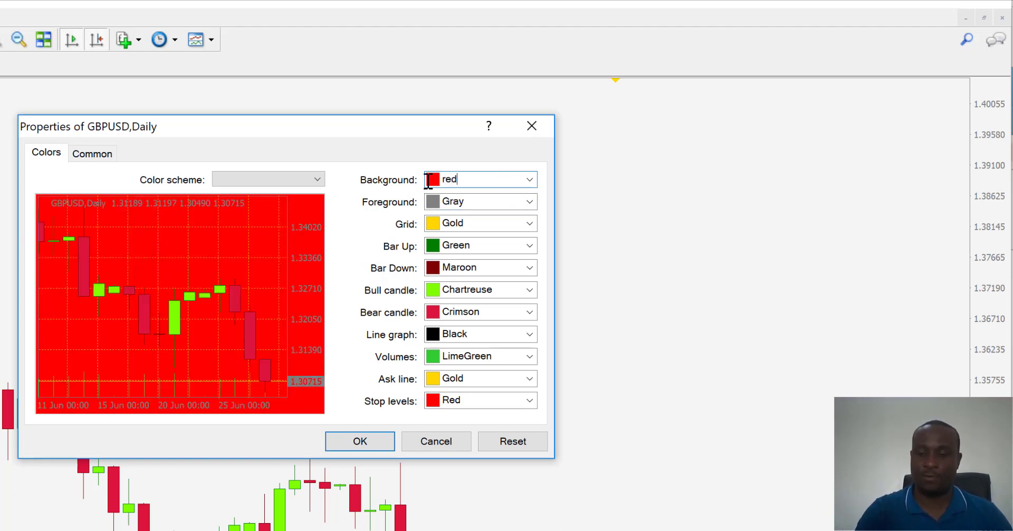
{"action": "type", "text": "whi"}
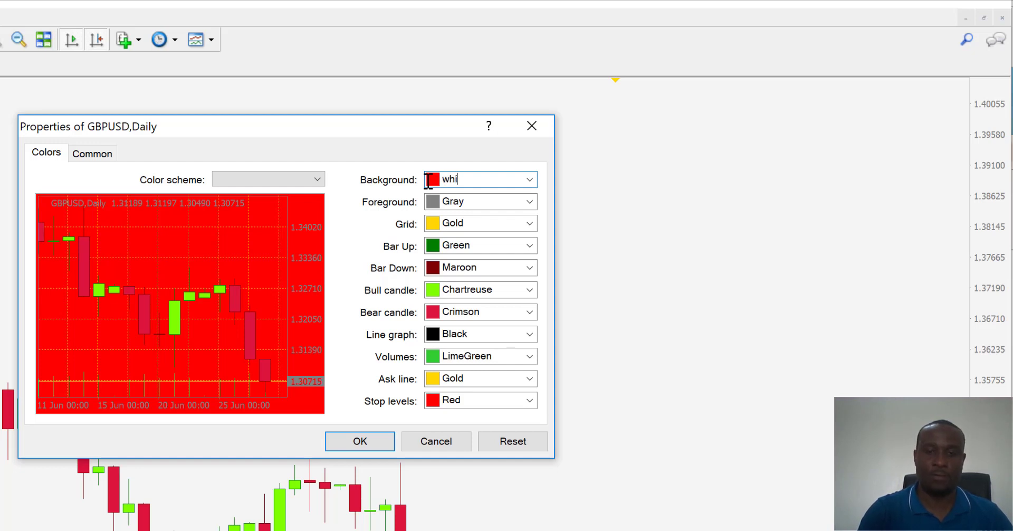
{"action": "type", "text": "tesmoke"}
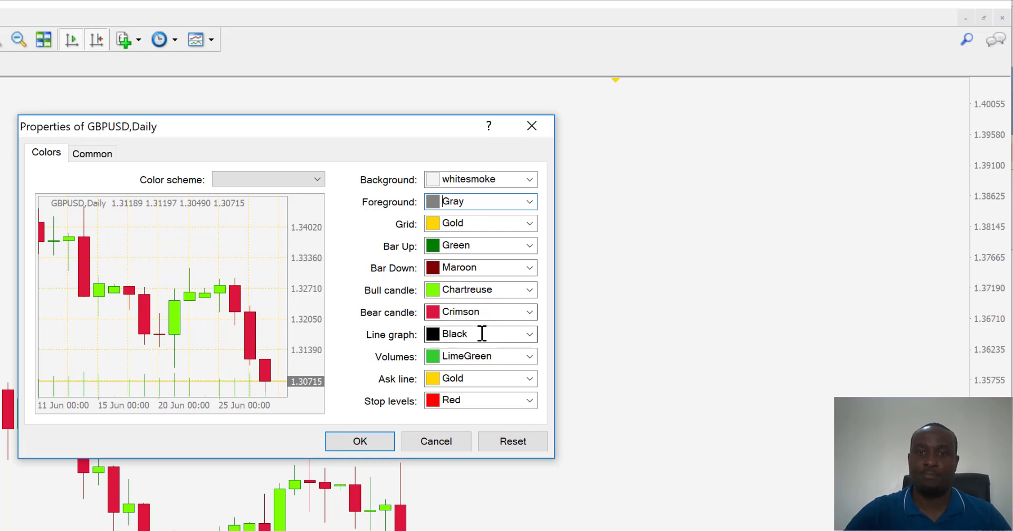
{"action": "left_click", "coordinate": [376, 451]}
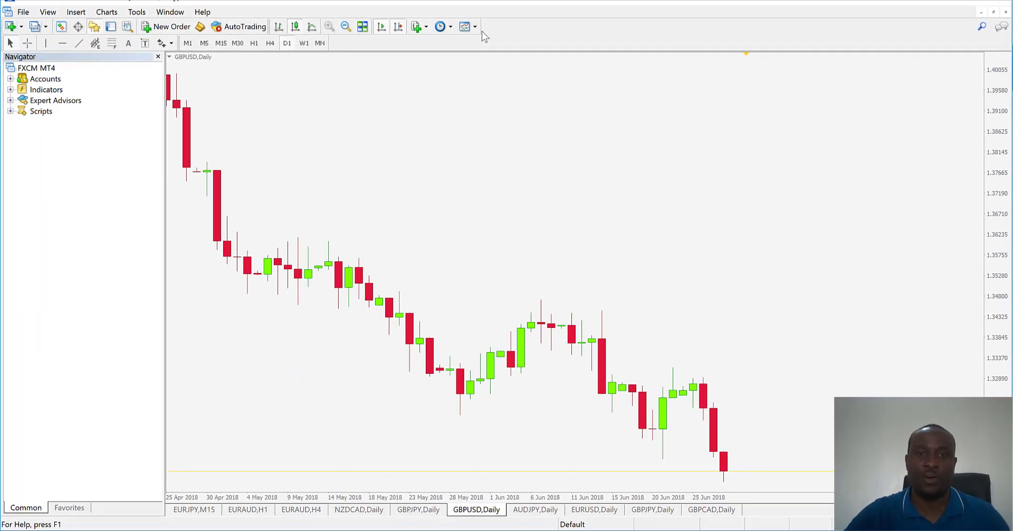
- Try to save the GBPUSD chart settings as a template named blank, declining to replace the existing file and cancelling the save
{"action": "left_click", "coordinate": [474, 27]}
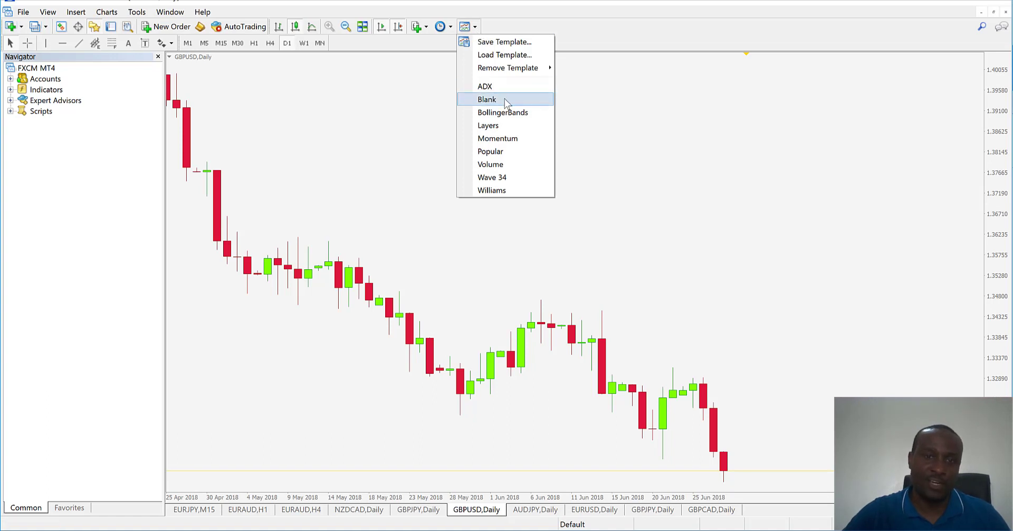
{"action": "left_click", "coordinate": [506, 42]}
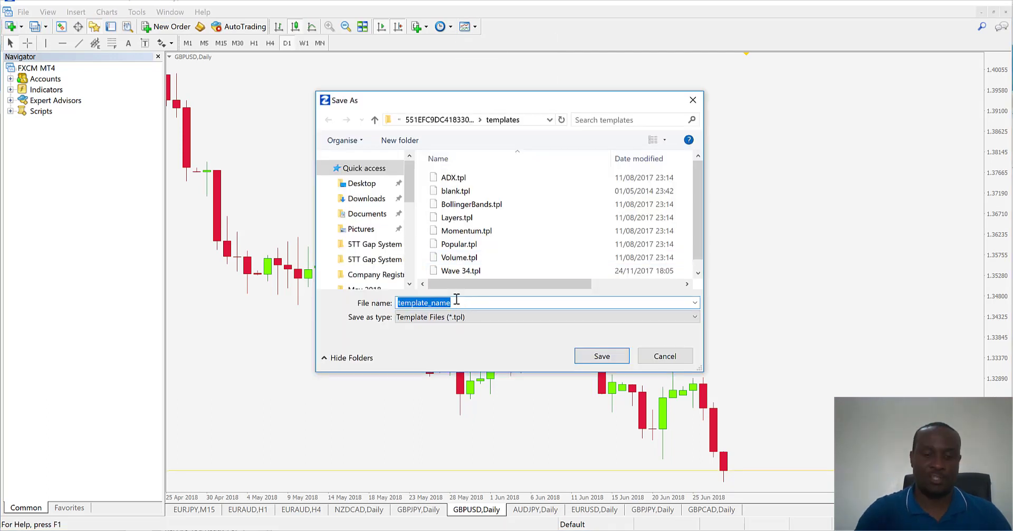
{"action": "type", "text": "b"}
{"action": "key", "text": "BackSpace"}
{"action": "type", "text": "b"}
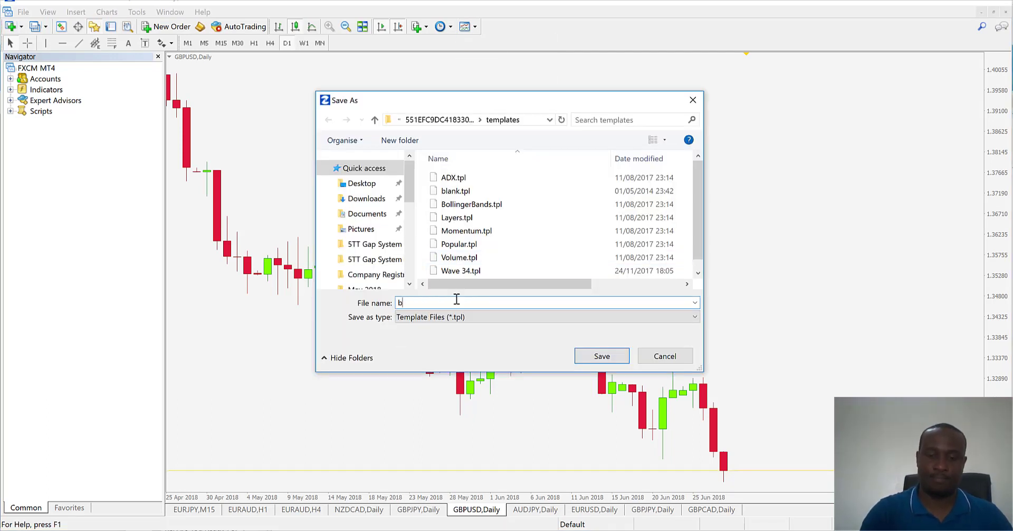
{"action": "type", "text": "lank"}
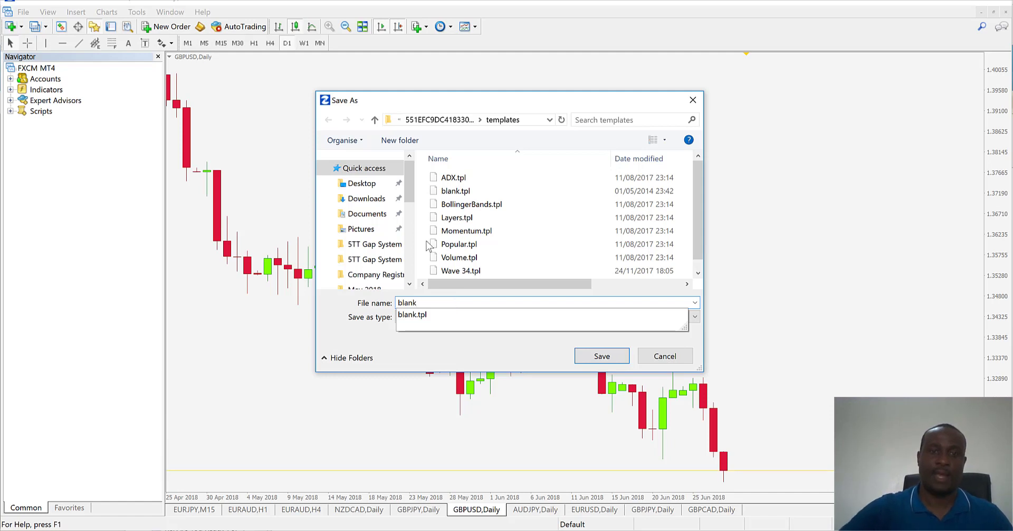
{"action": "left_click", "coordinate": [428, 344]}
{"action": "left_click", "coordinate": [600, 356]}
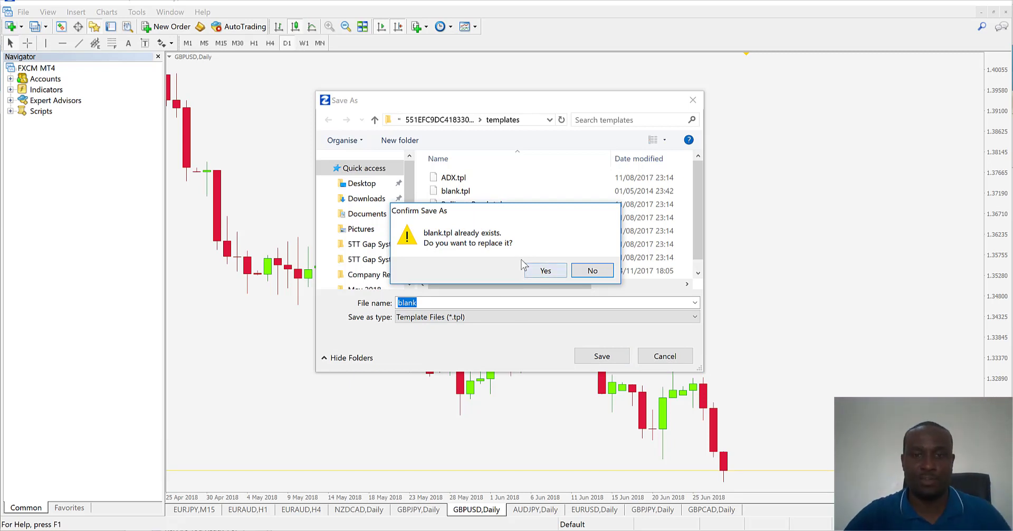
{"action": "left_click", "coordinate": [592, 272]}
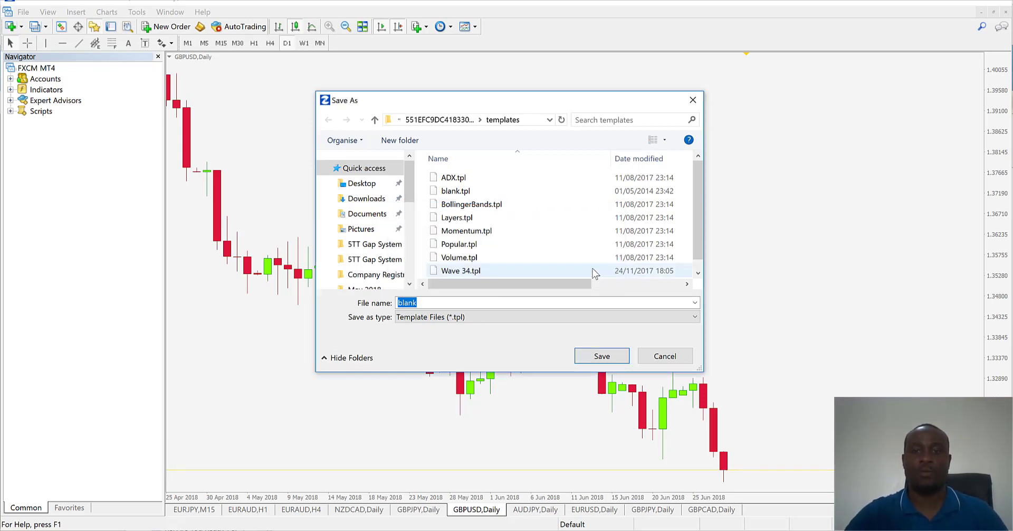
{"action": "left_click", "coordinate": [664, 356]}
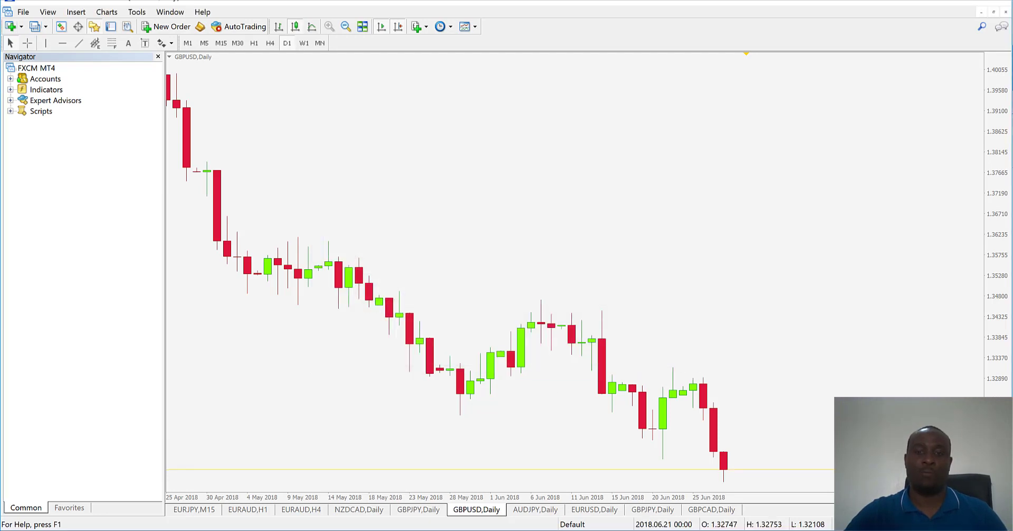
- Open a new EURUSD chart and set its timeframe to D1
{"action": "left_click", "coordinate": [403, 511]}
{"action": "key", "text": "ctrl+f"}
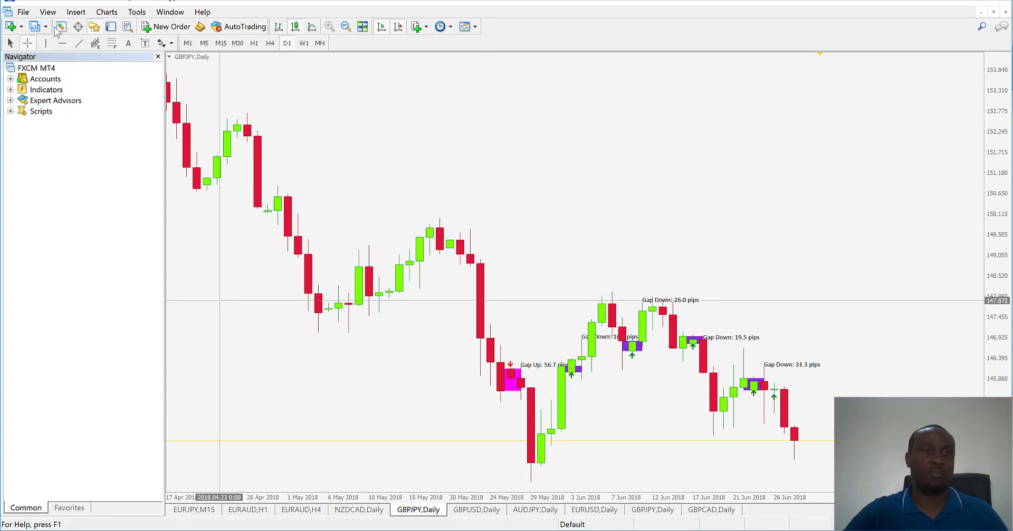
{"action": "left_click", "coordinate": [21, 26]}
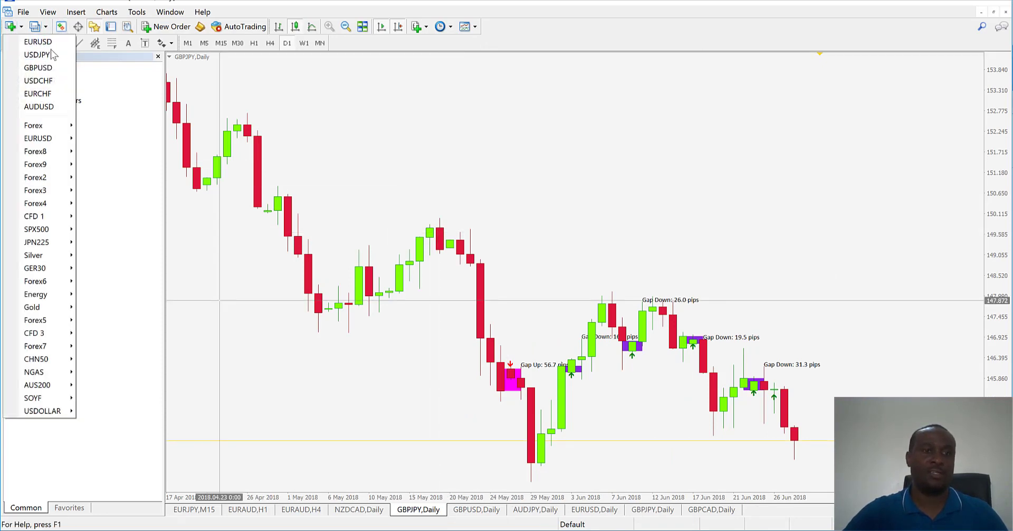
{"action": "left_click", "coordinate": [38, 42]}
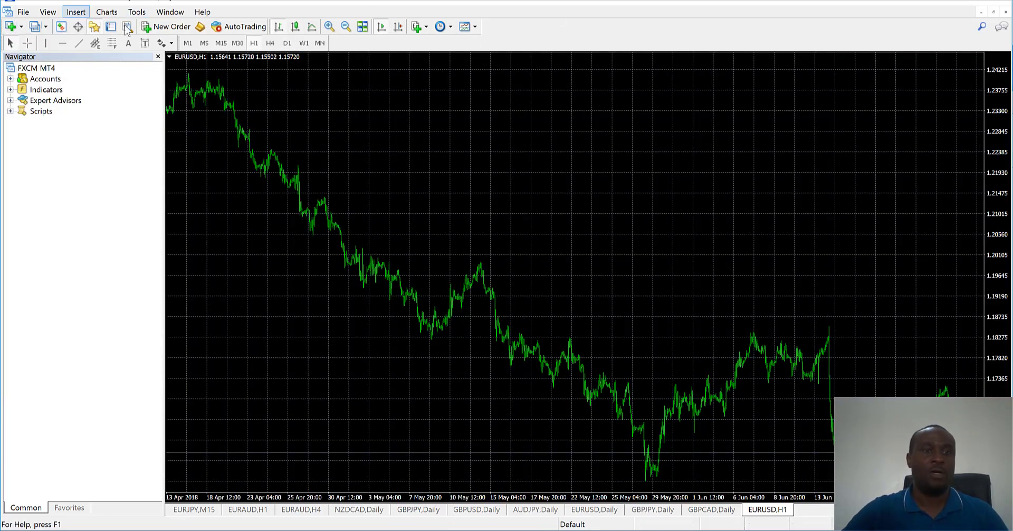
{"action": "left_click", "coordinate": [287, 43]}
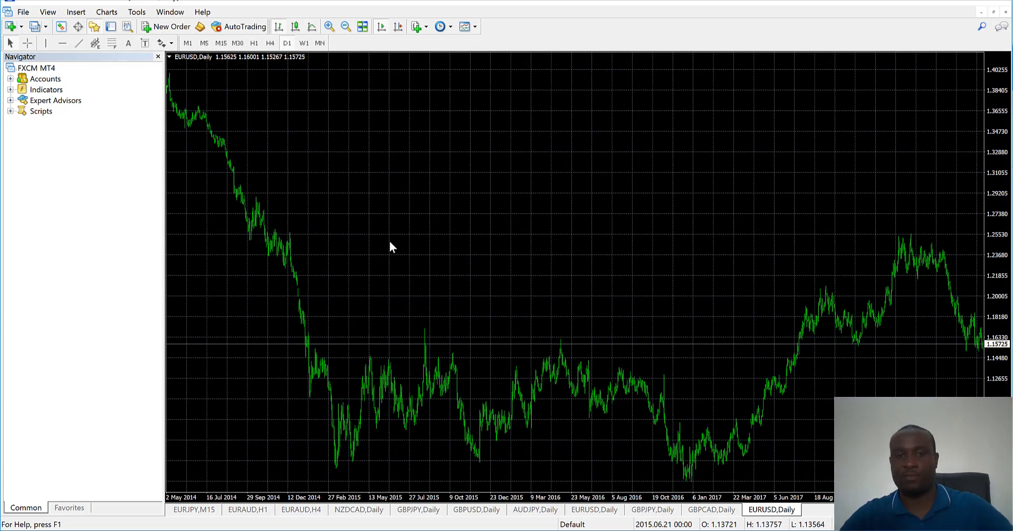
- Apply the Blank template to the new EURUSD daily chart
{"action": "left_click", "coordinate": [465, 27]}
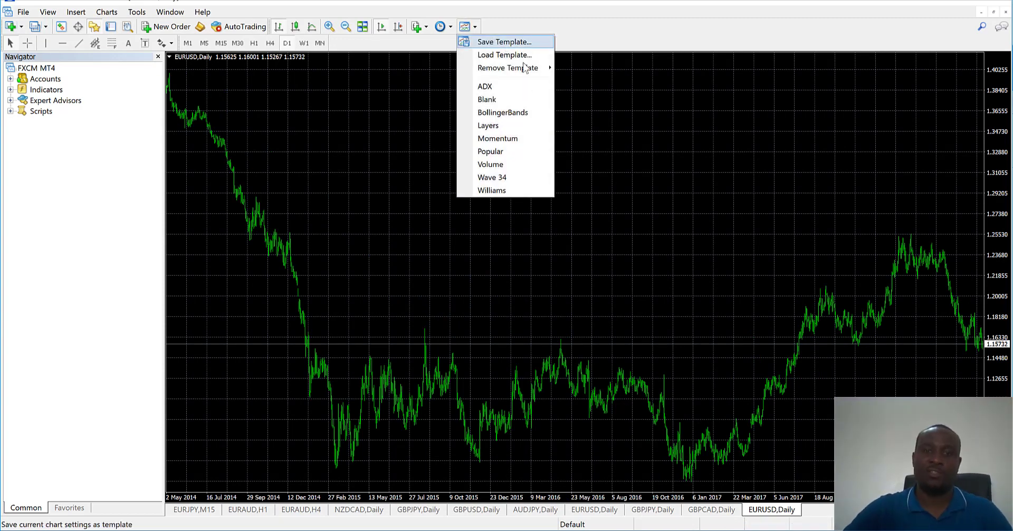
{"action": "left_click", "coordinate": [503, 101]}
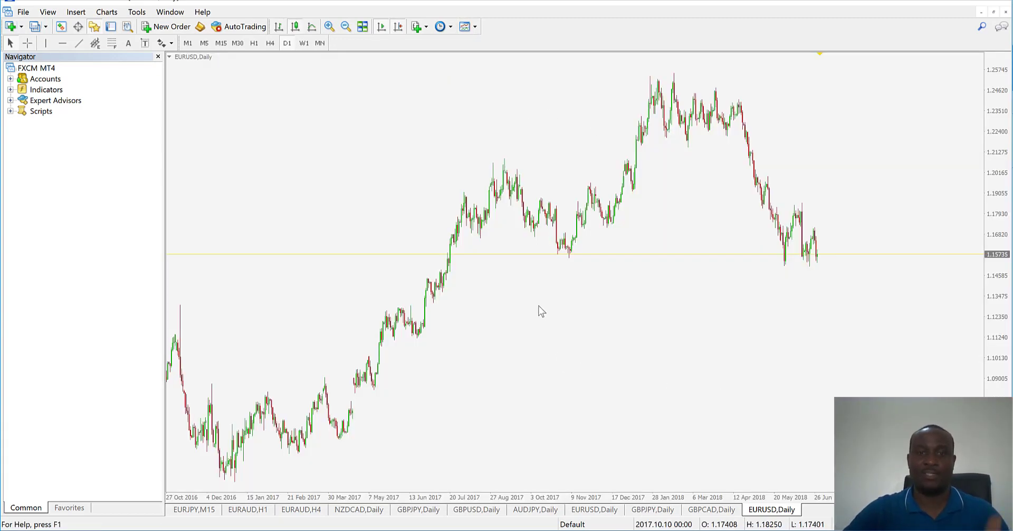
{"action": "left_click", "coordinate": [329, 28]}
{"action": "left_click", "coordinate": [330, 27]}
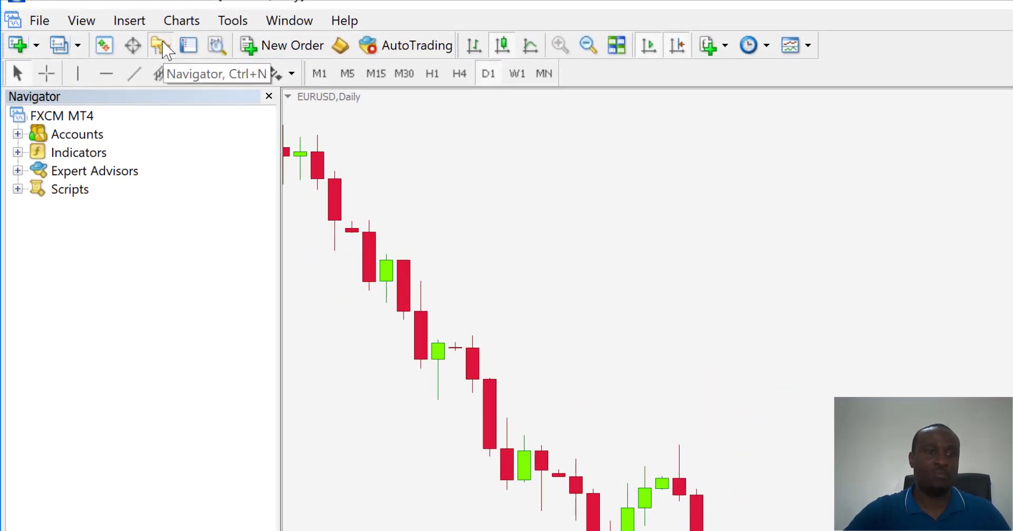
- Add the 5TT Gap Indicator v1.2 to the EURUSD daily chart with ShowGapPips set to true
{"action": "left_click", "coordinate": [17, 152]}
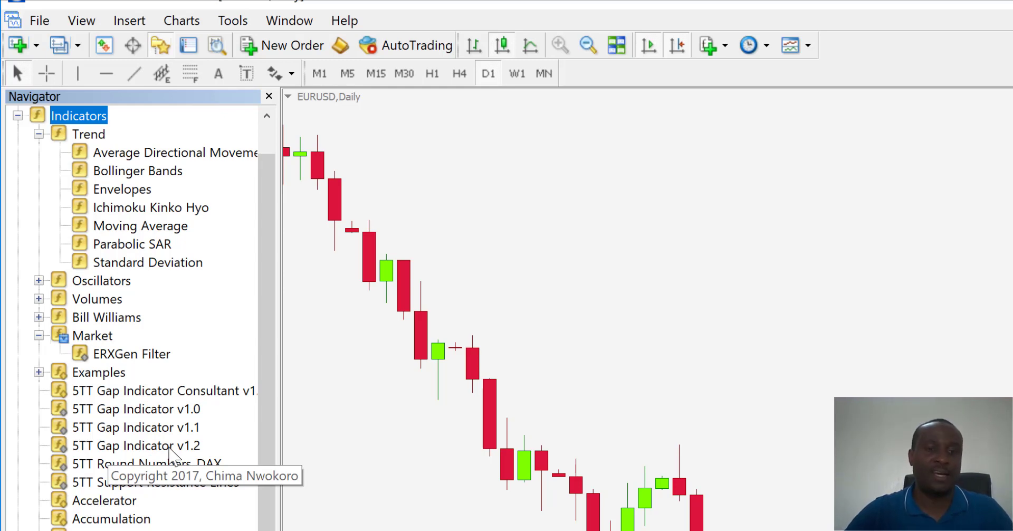
{"action": "double_click", "coordinate": [137, 446]}
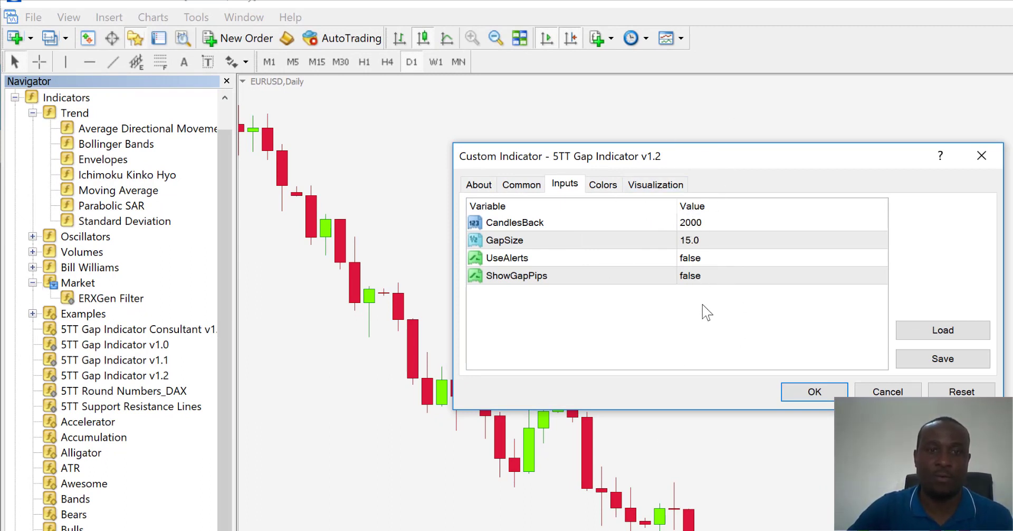
{"action": "left_click", "coordinate": [702, 275]}
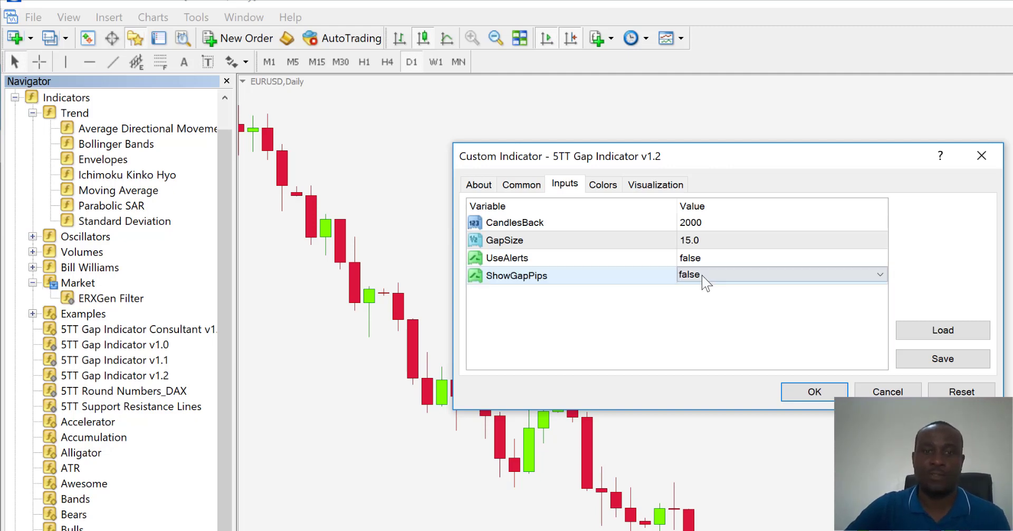
{"action": "left_click", "coordinate": [703, 275]}
{"action": "left_click", "coordinate": [694, 296]}
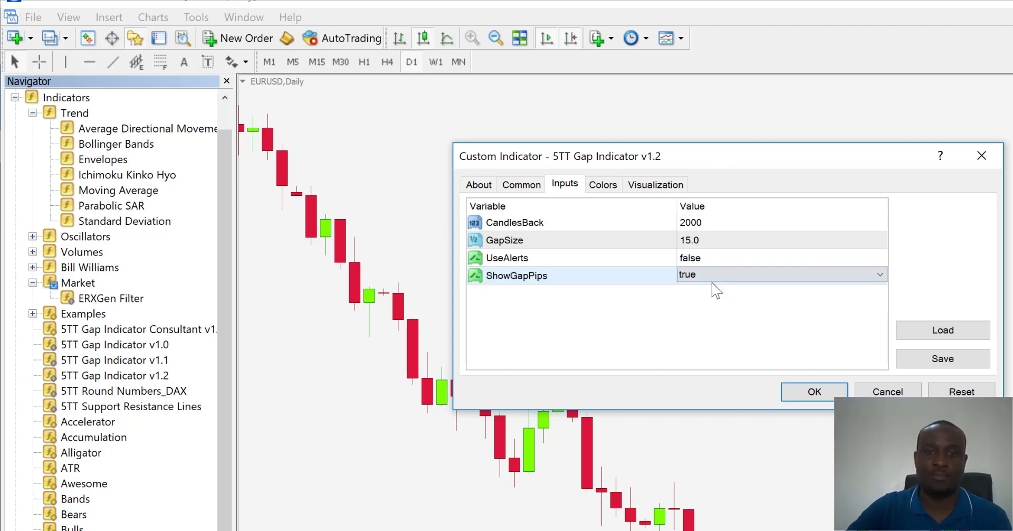
{"action": "left_click", "coordinate": [701, 223]}
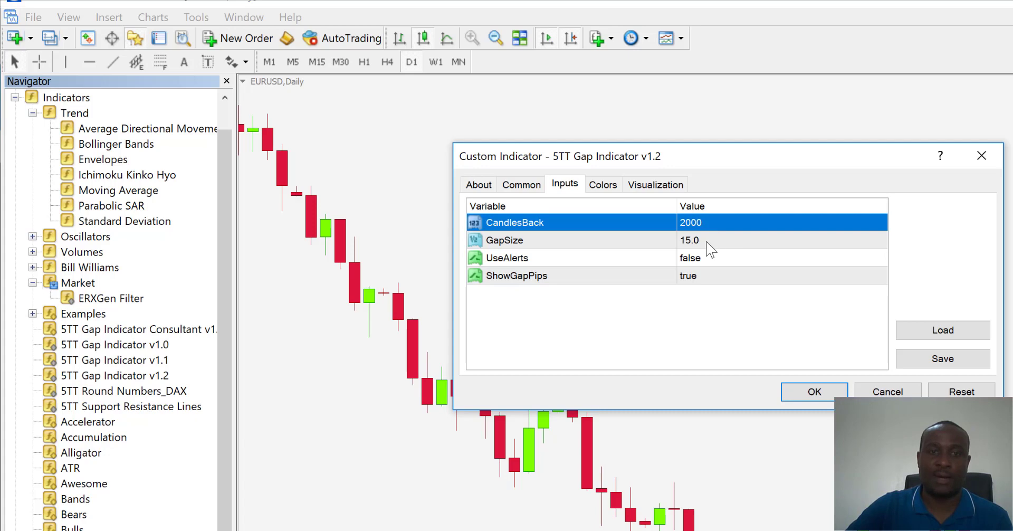
{"action": "left_click", "coordinate": [707, 242]}
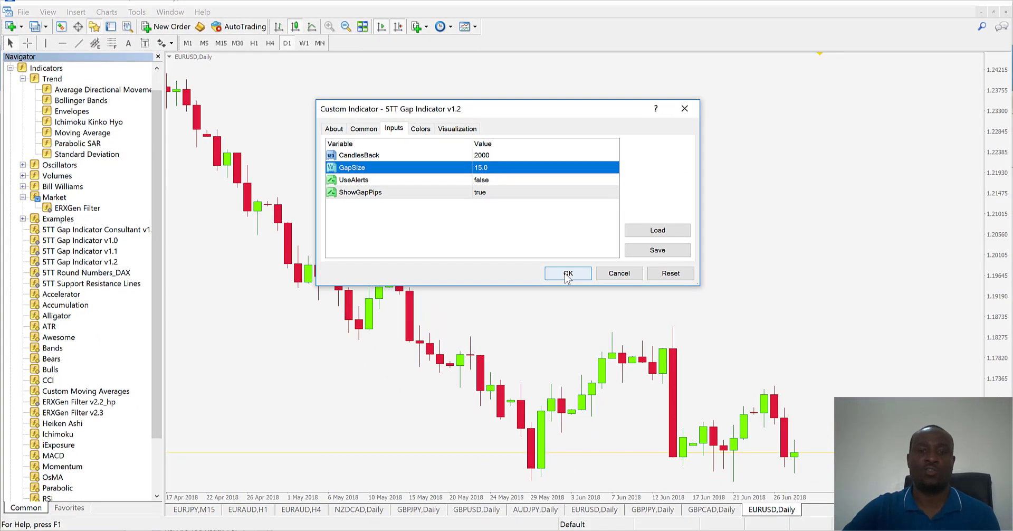
{"action": "left_click", "coordinate": [568, 275]}
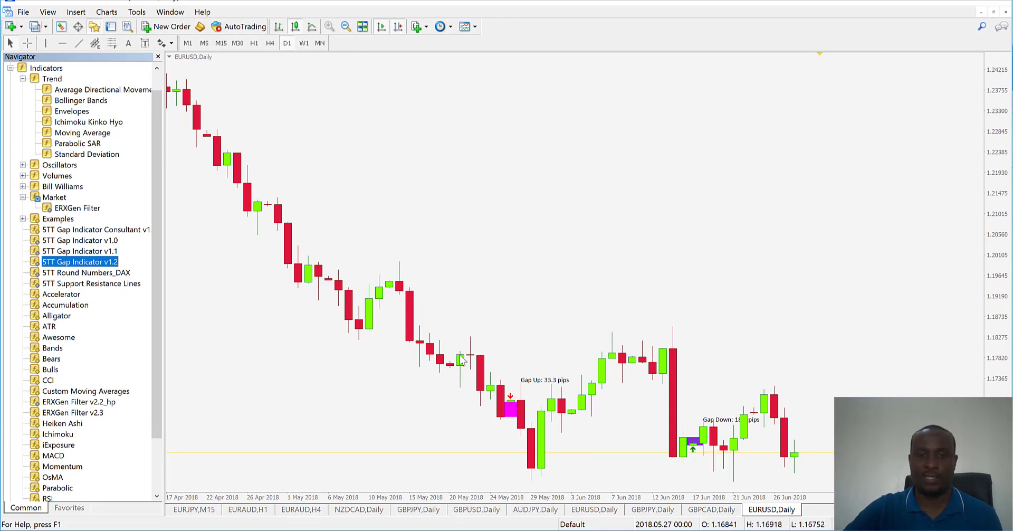
{"action": "scroll", "coordinate": [461, 359], "scroll_direction": "up", "scroll_amount": 10}
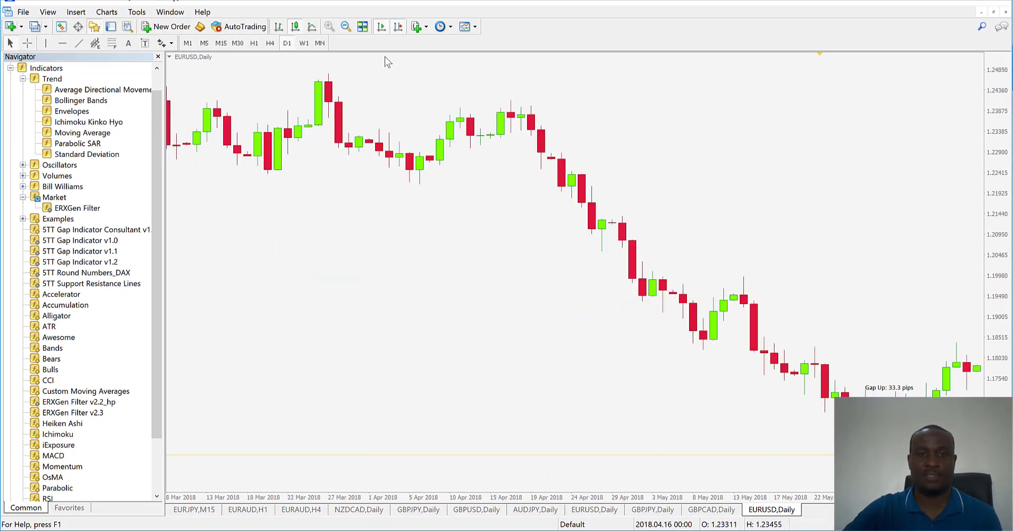
{"action": "scroll", "coordinate": [358, 154], "scroll_direction": "down", "scroll_amount": 10}
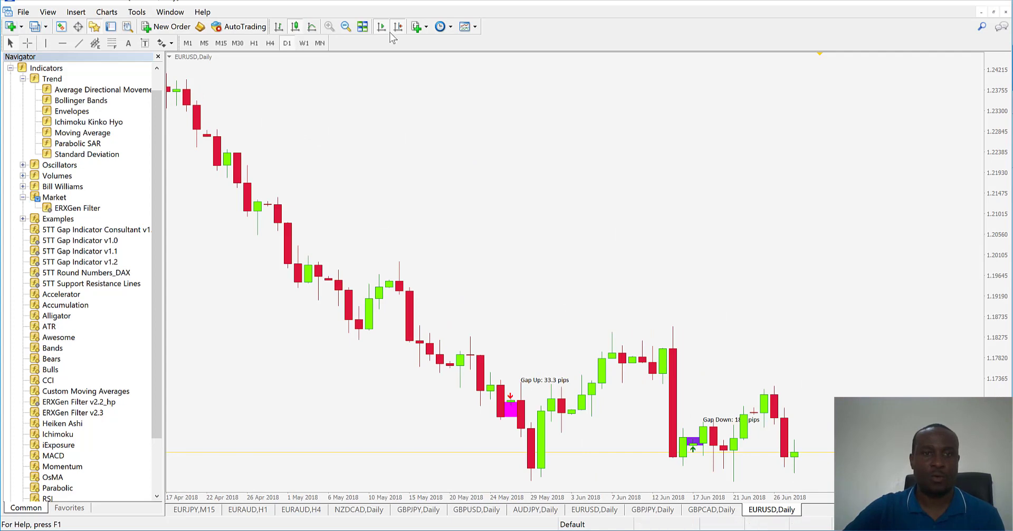
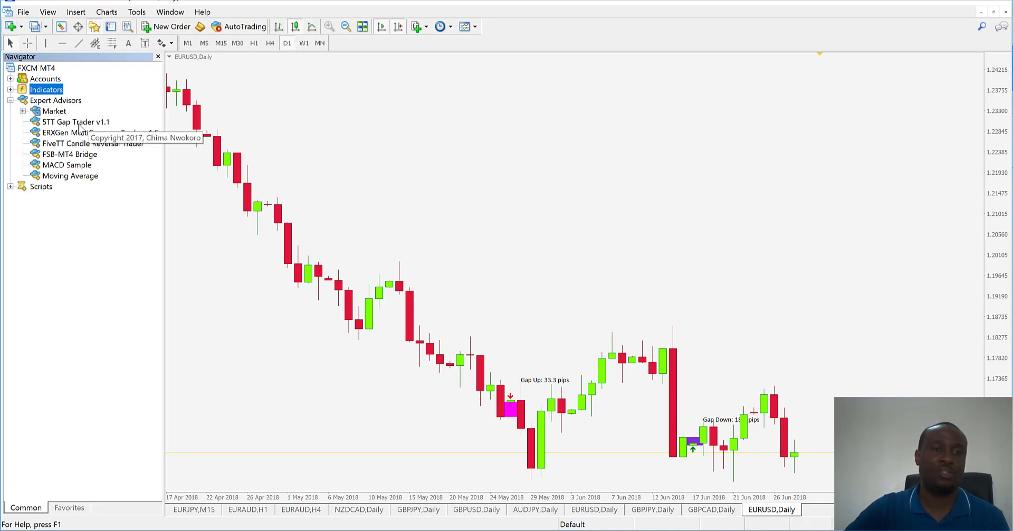
- Attach the 5TT Gap Trader v1.1 expert advisor to the EURUSD chart and allow live trading in its common settings
{"action": "left_click_drag", "start_coordinate": [77, 123], "coordinate": [449, 120]}
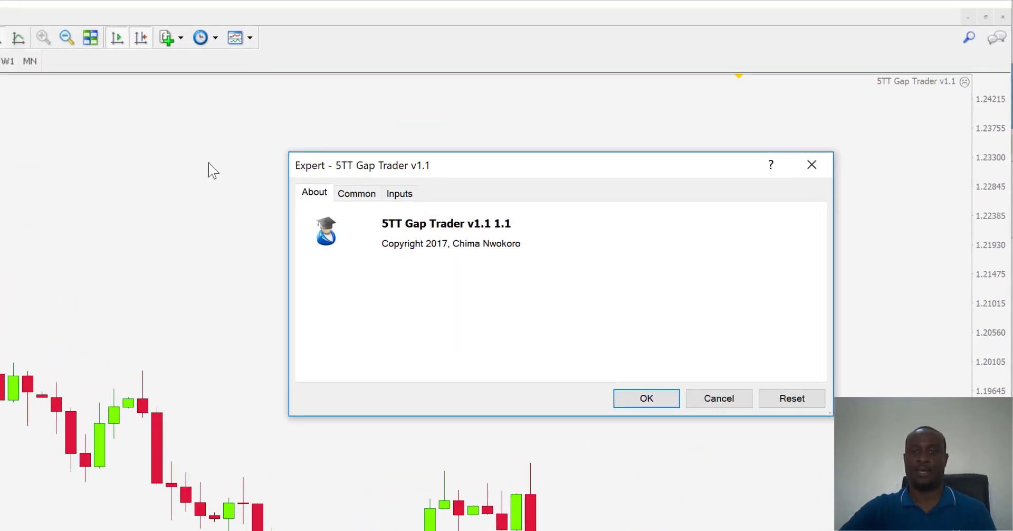
{"action": "left_click", "coordinate": [355, 196]}
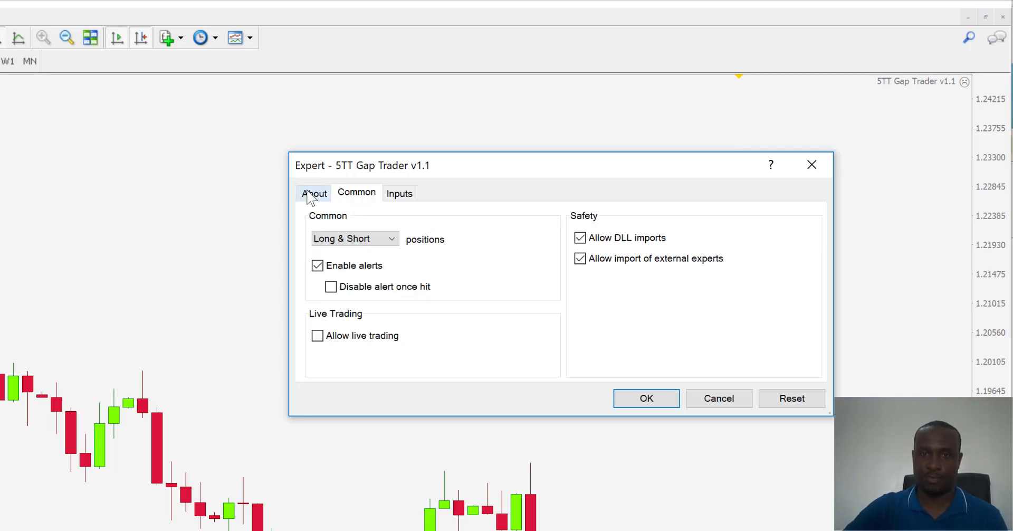
{"action": "left_click", "coordinate": [309, 197]}
{"action": "left_click", "coordinate": [342, 196]}
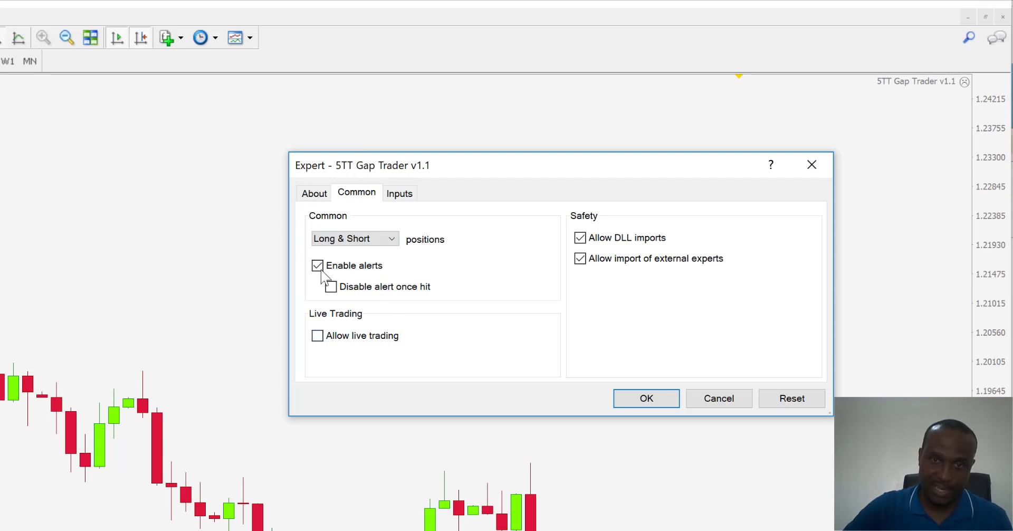
{"action": "left_click", "coordinate": [318, 336]}
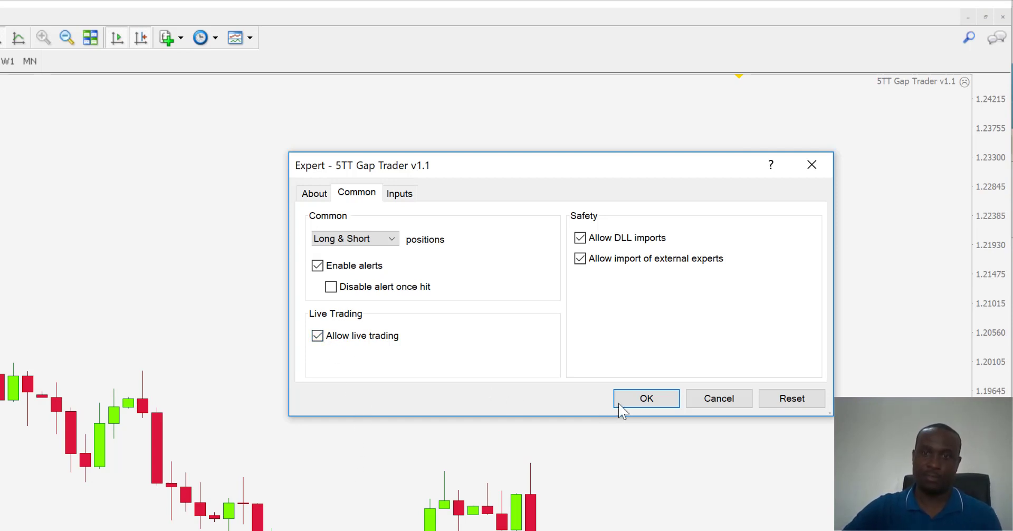
- Set the fraction of first close to 25 percent in the 5TT Gap Trader inputs
{"action": "left_click", "coordinate": [401, 194]}
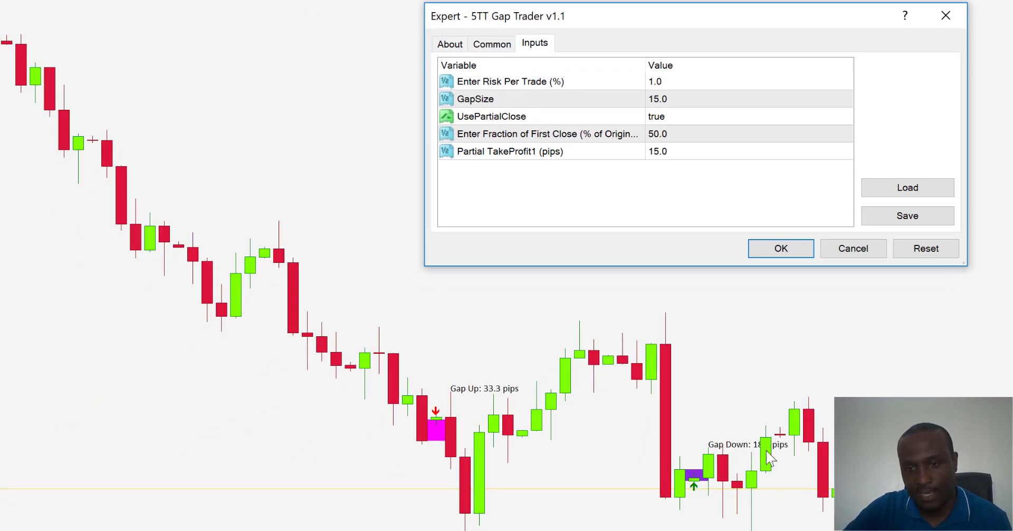
{"action": "left_click", "coordinate": [259, 258]}
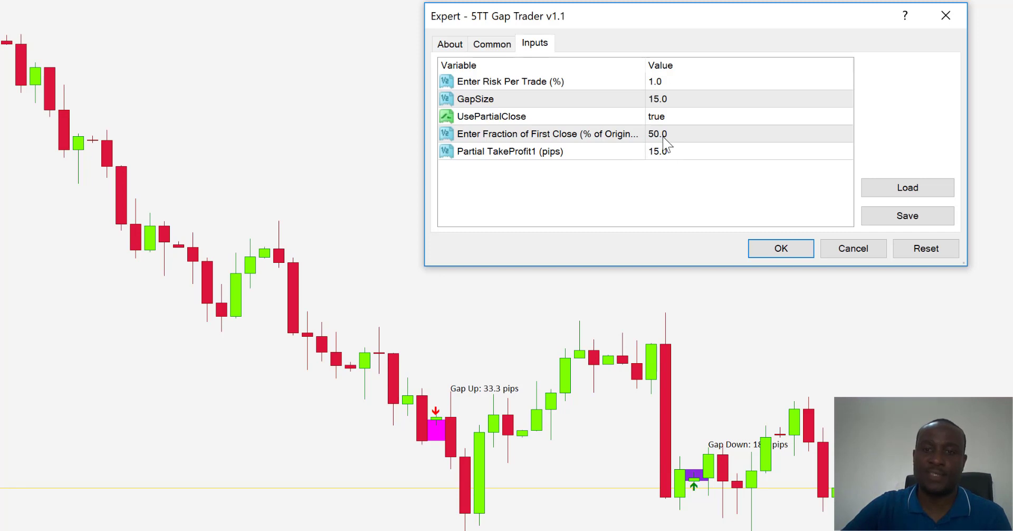
{"action": "left_click", "coordinate": [663, 136]}
{"action": "left_click", "coordinate": [662, 135]}
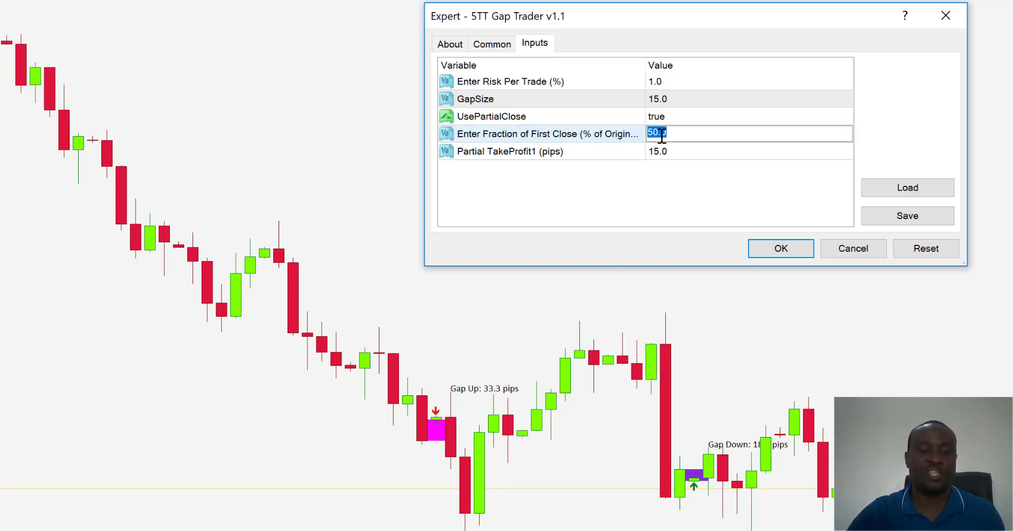
{"action": "type", "text": "25"}
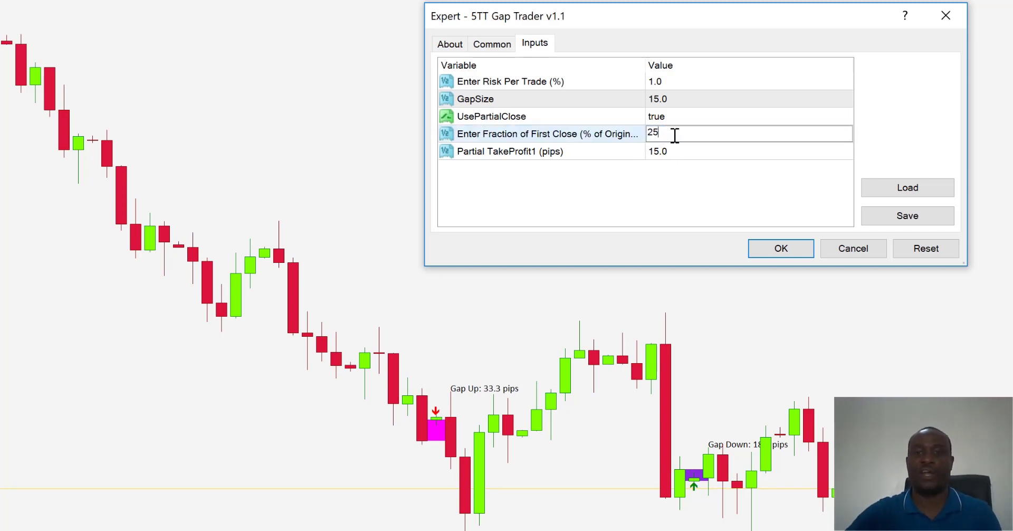
- Enter 25 pips for Partial TakeProfit1 and change it to 50 pips
{"action": "double_click", "coordinate": [683, 151]}
{"action": "type", "text": "25"}
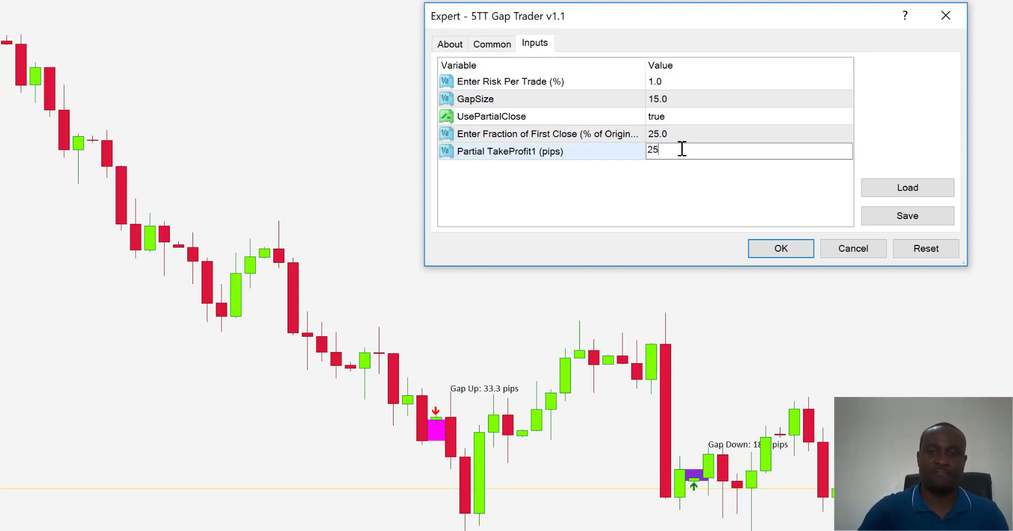
{"action": "left_click", "coordinate": [648, 173]}
{"action": "left_click", "coordinate": [663, 152]}
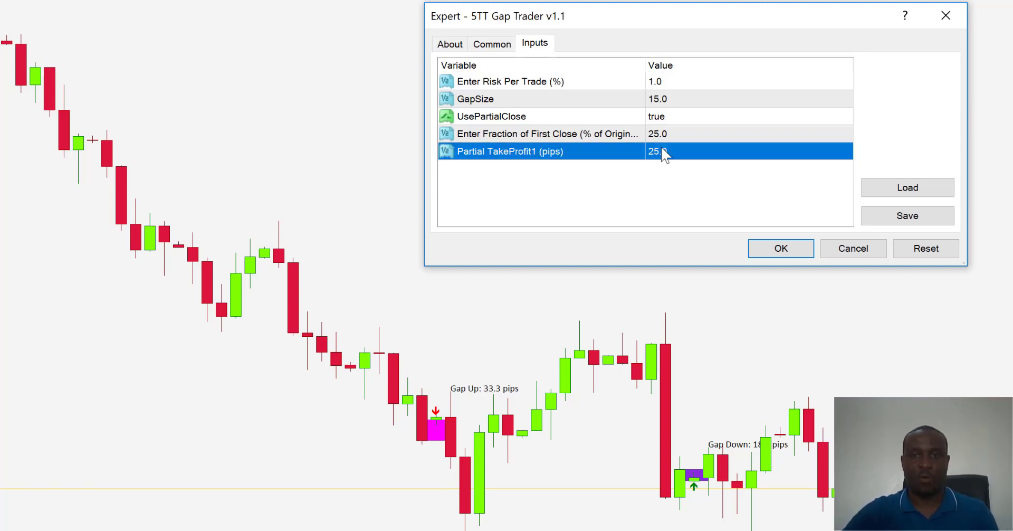
{"action": "left_click", "coordinate": [661, 150]}
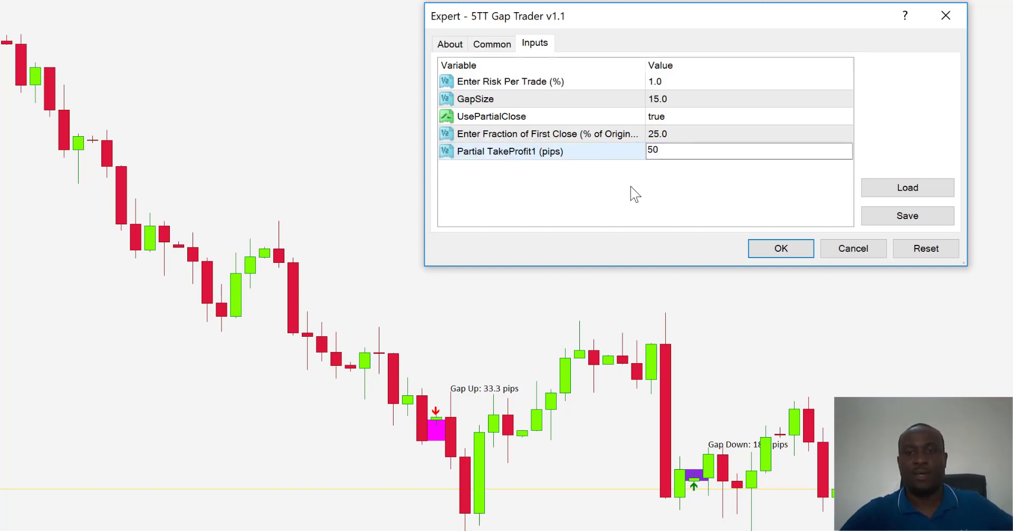
- Set the fraction of first close to 50 percent in the 5TT Gap Trader inputs
{"action": "left_click", "coordinate": [657, 188]}
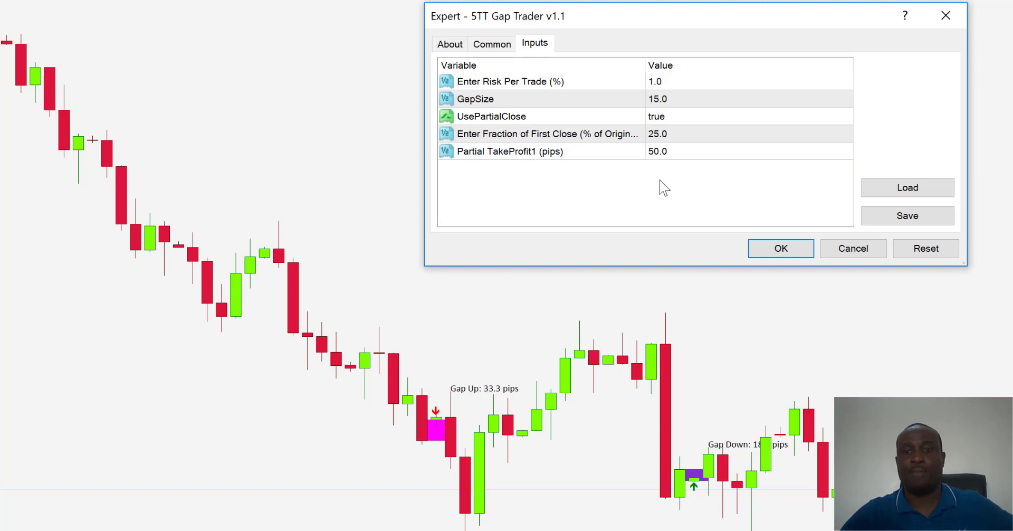
{"action": "double_click", "coordinate": [666, 135]}
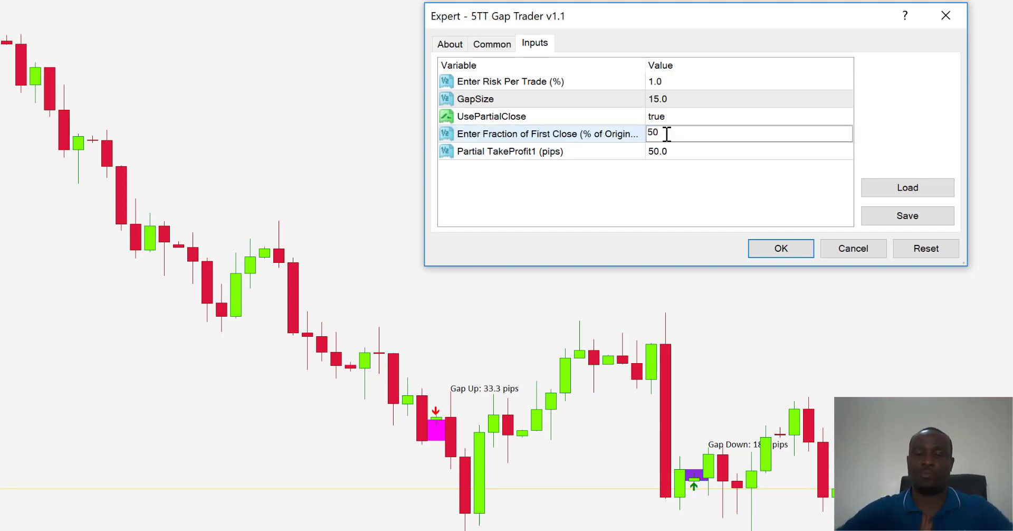
{"action": "type", "text": "50"}
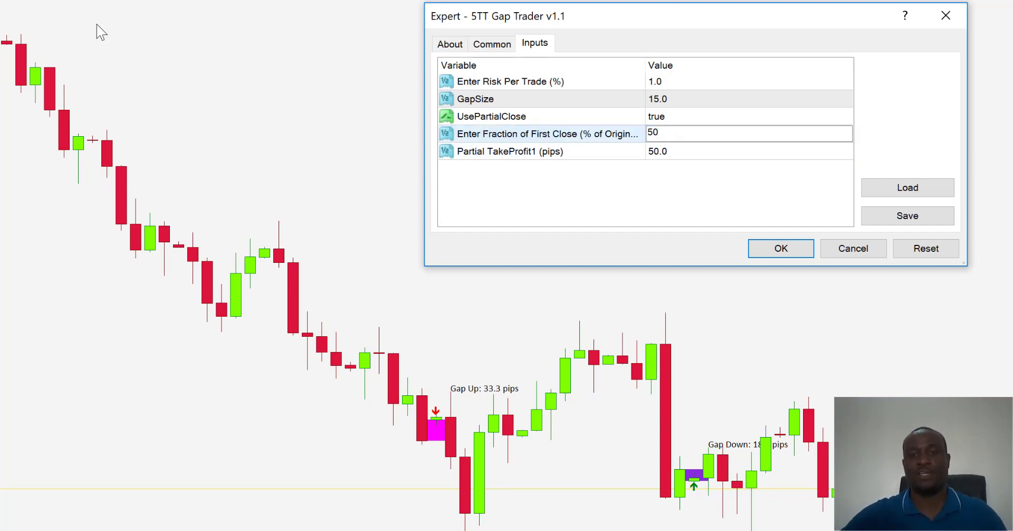
- Set Partial TakeProfit1 to 15 pips and apply the 5TT Gap Trader settings to the EURUSD chart
{"action": "left_click", "coordinate": [668, 156]}
{"action": "double_click", "coordinate": [668, 153]}
{"action": "type", "text": "5"}
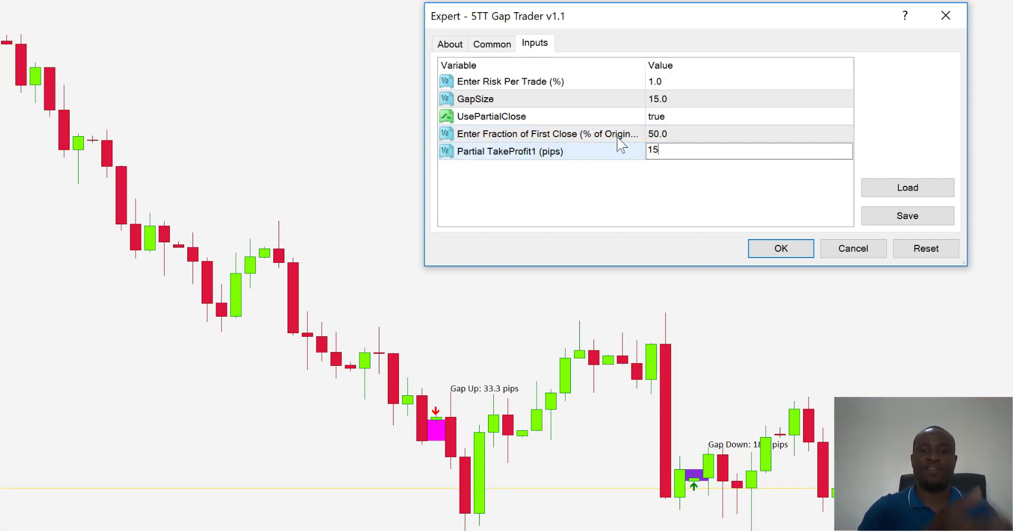
{"action": "left_click", "coordinate": [580, 193]}
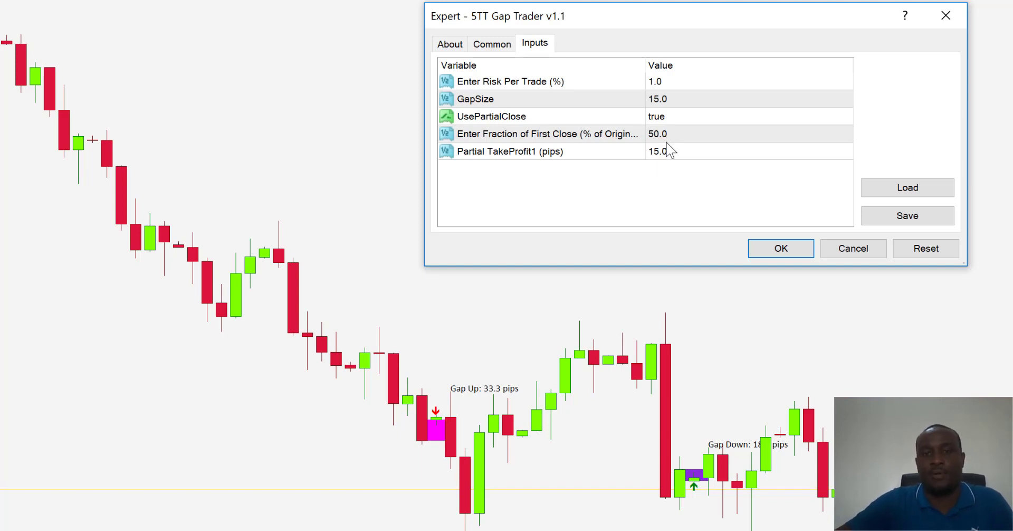
{"action": "left_click", "coordinate": [772, 259]}
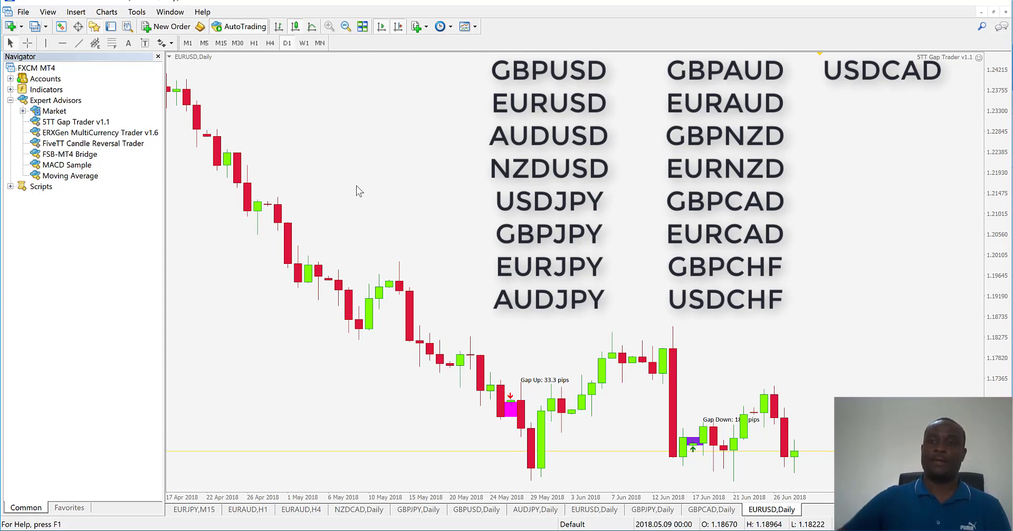
- Save the EURUSD daily chart setup as a template named 5TT Gap AutoSystem v1.1
{"action": "left_click", "coordinate": [468, 27]}
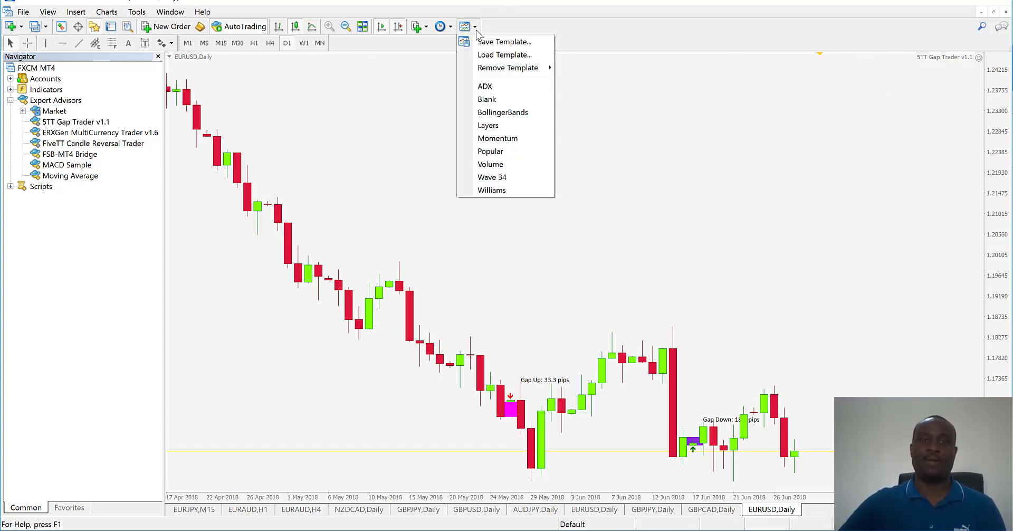
{"action": "left_click", "coordinate": [500, 46]}
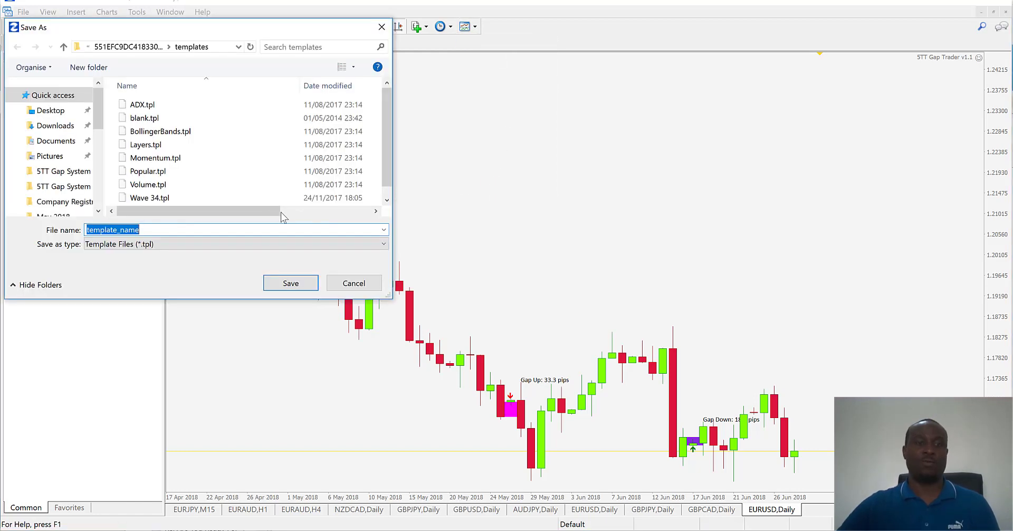
{"action": "type", "text": "5T"}
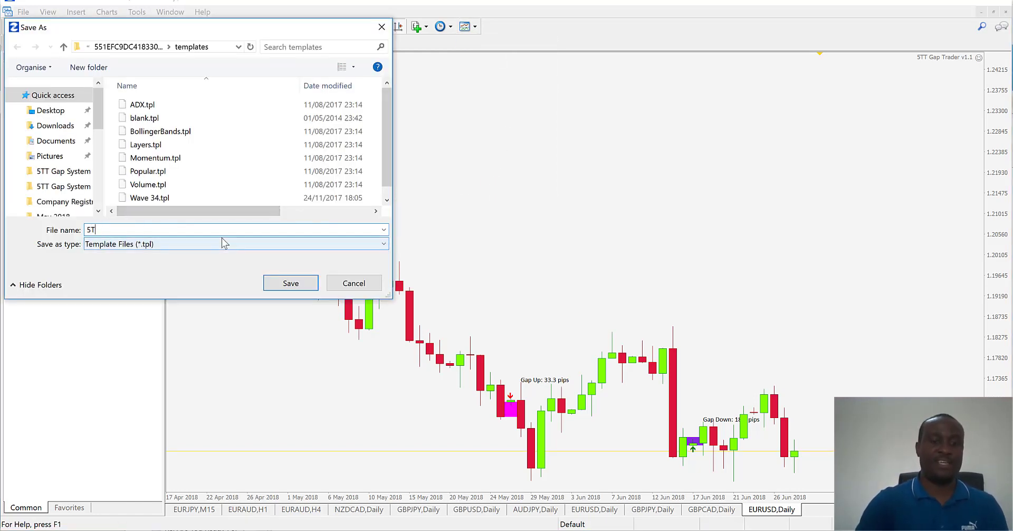
{"action": "type", "text": "T Gap Auto"}
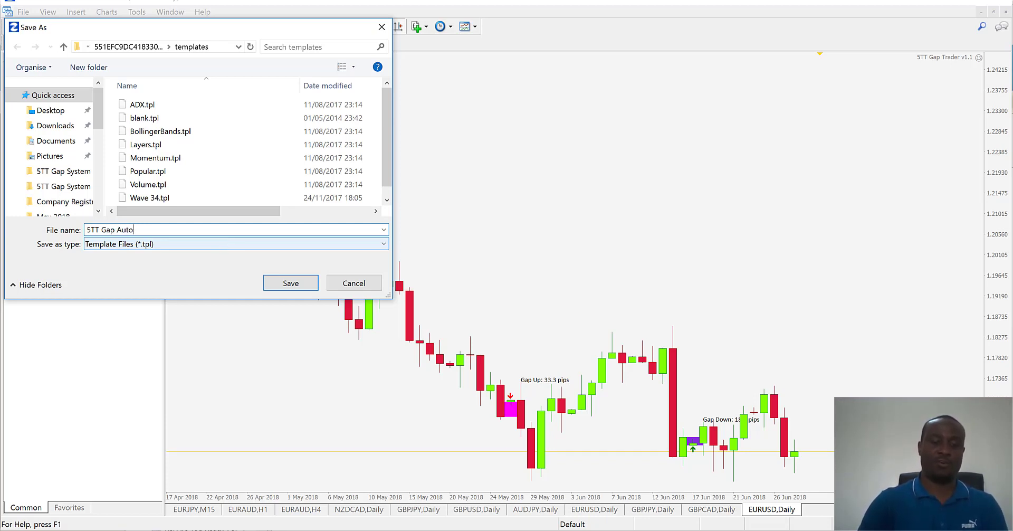
{"action": "type", "text": "System v1.1"}
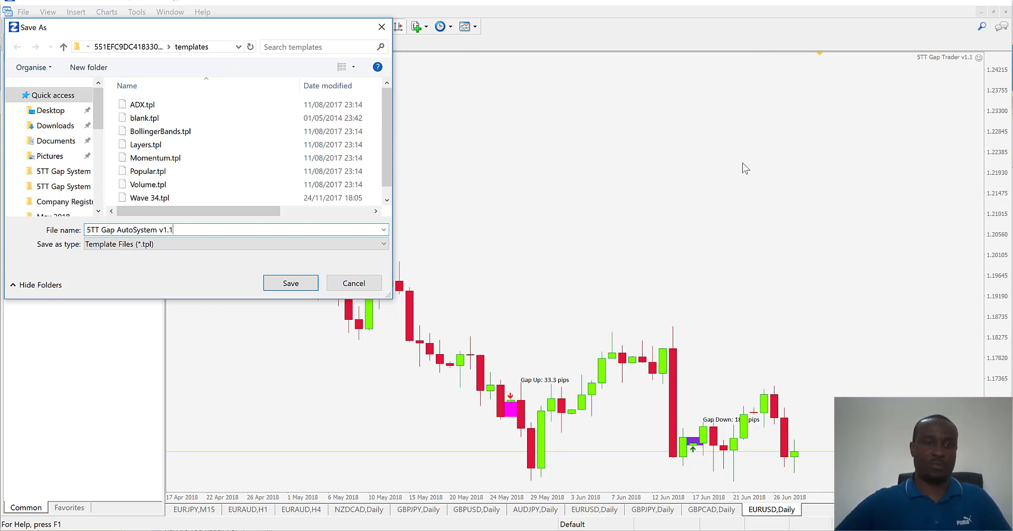
{"action": "left_click", "coordinate": [281, 285]}
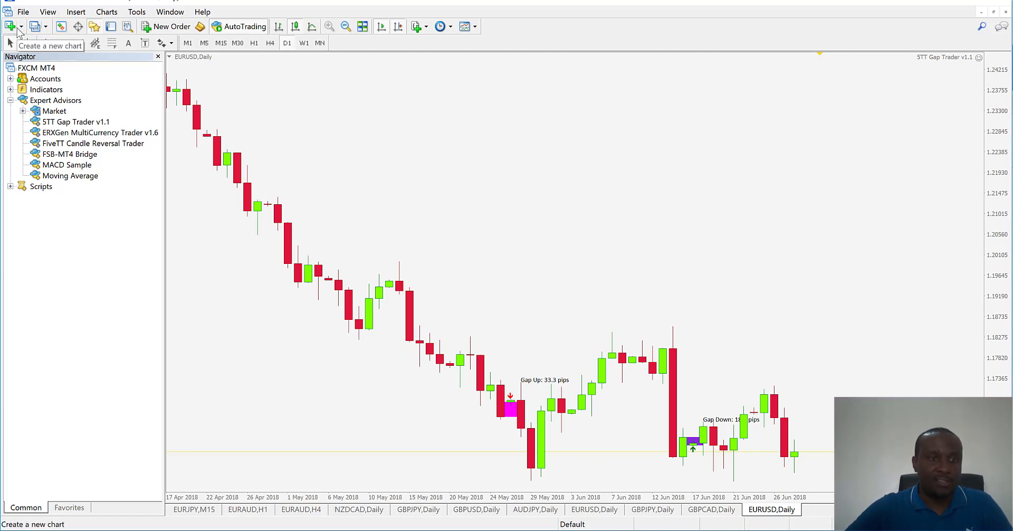
- Create a GBPUSD chart on the daily timeframe and apply the 5TT Gap AutoSystem v1.1 template to it
{"action": "left_click", "coordinate": [10, 26]}
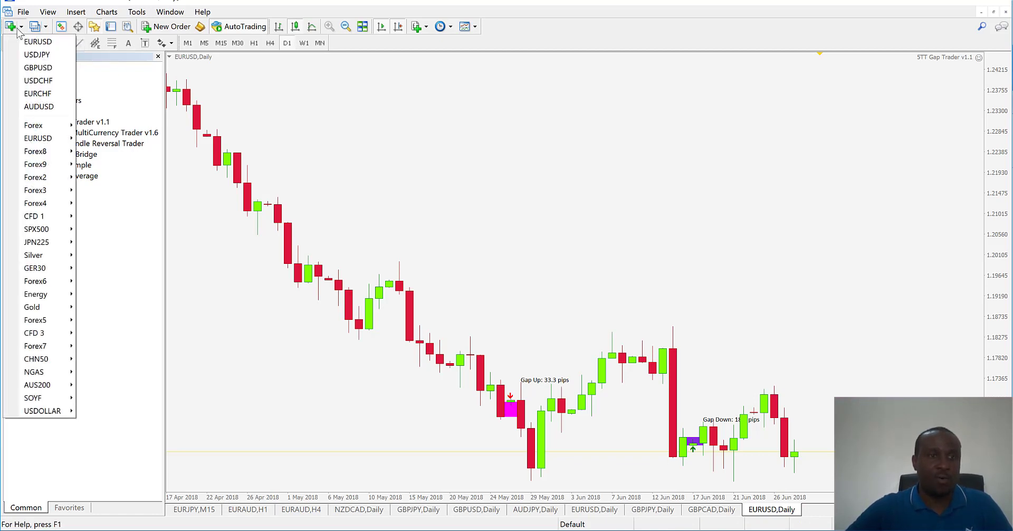
{"action": "left_click", "coordinate": [35, 69]}
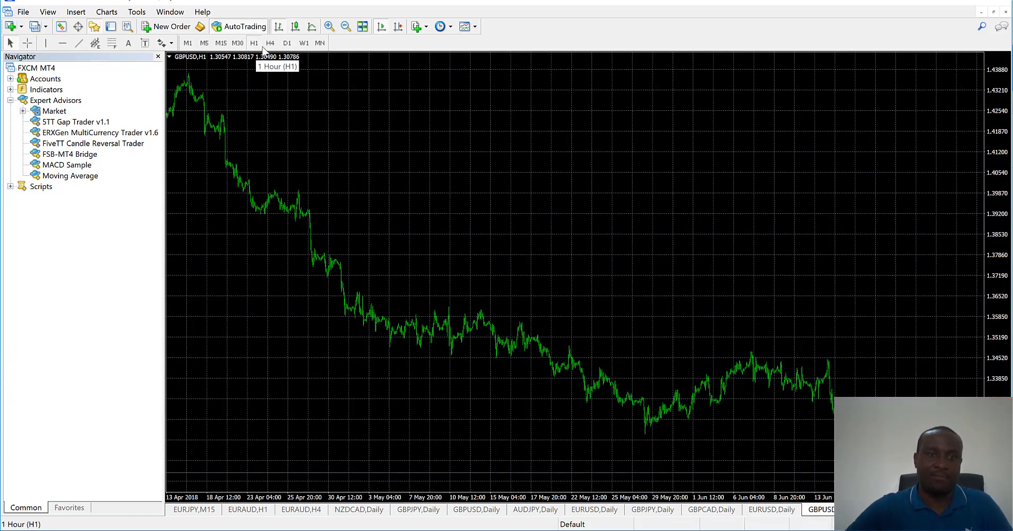
{"action": "left_click", "coordinate": [294, 46]}
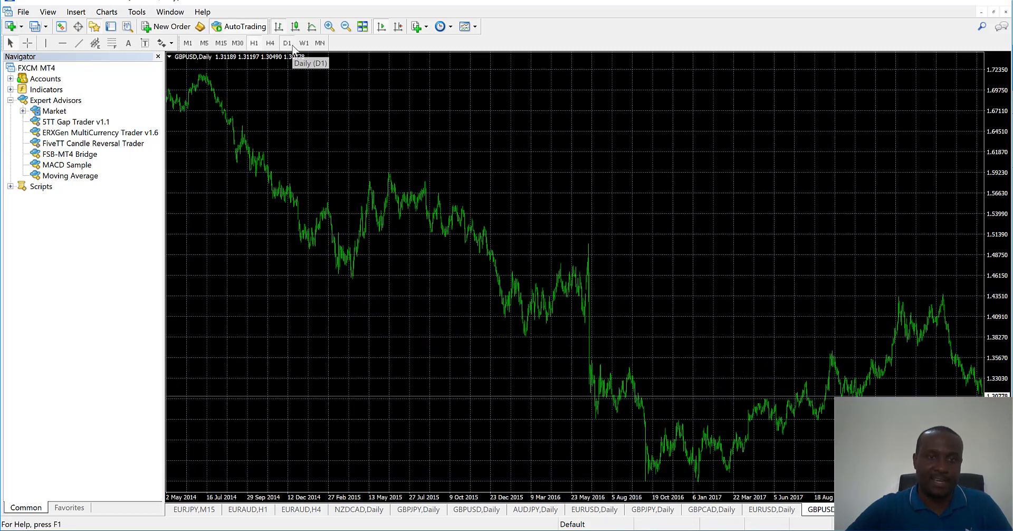
{"action": "left_click", "coordinate": [475, 27]}
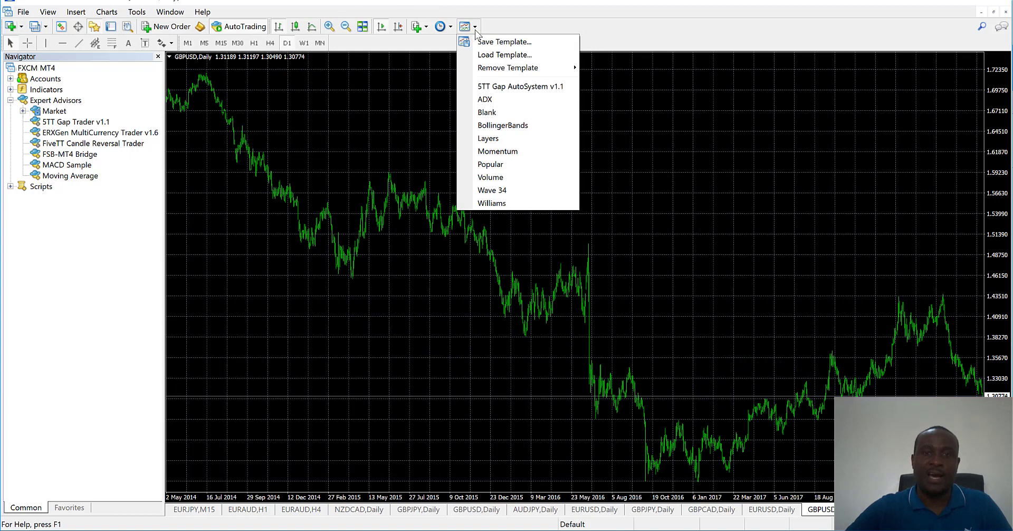
{"action": "left_click", "coordinate": [544, 87]}
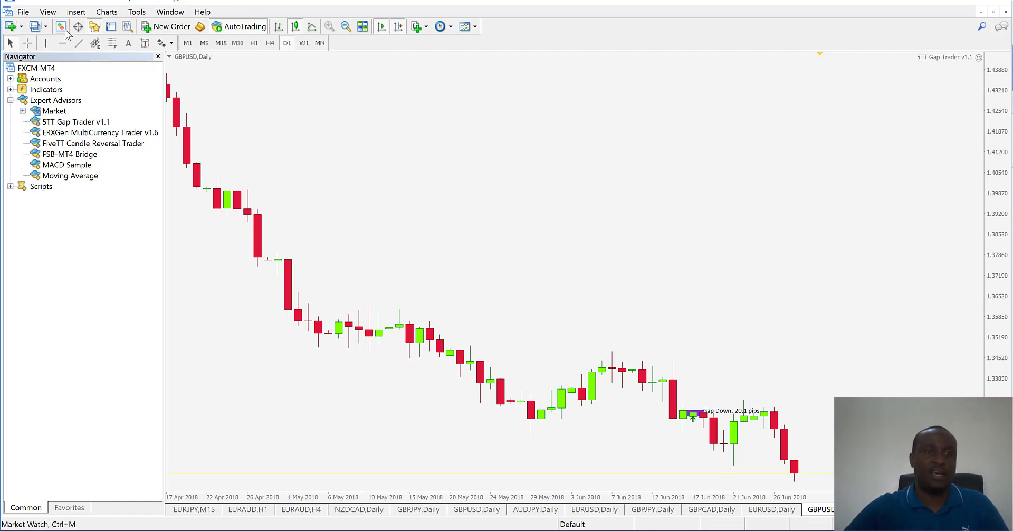
- Create a USDJPY chart on the daily timeframe and apply the 5TT Gap AutoSystem v1.1 template to it
{"action": "left_click", "coordinate": [10, 27]}
{"action": "left_click", "coordinate": [31, 54]}
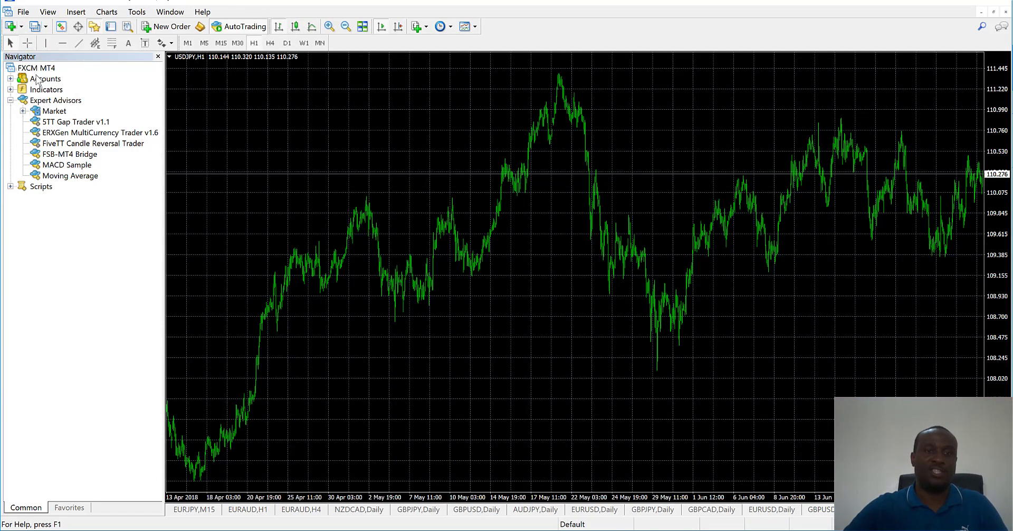
{"action": "left_click", "coordinate": [286, 44]}
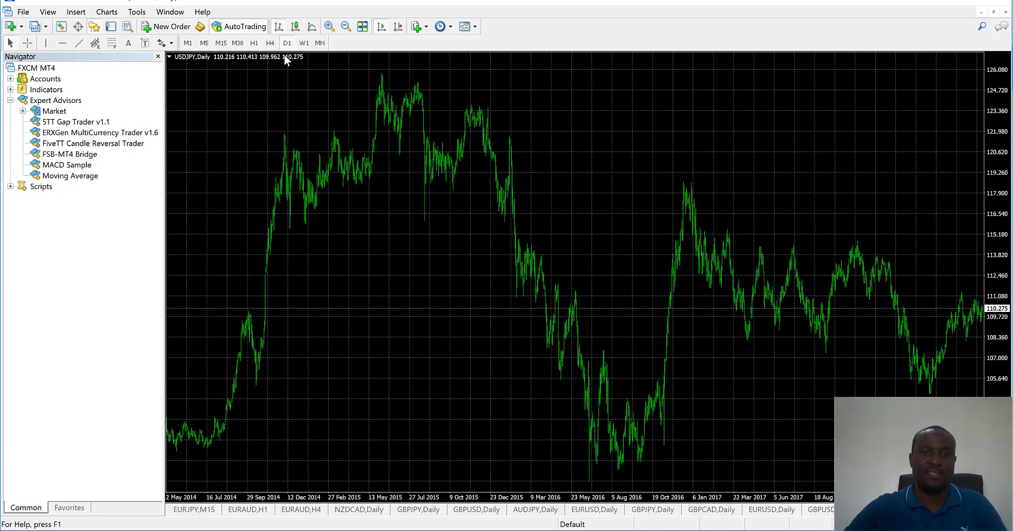
{"action": "left_click", "coordinate": [474, 27]}
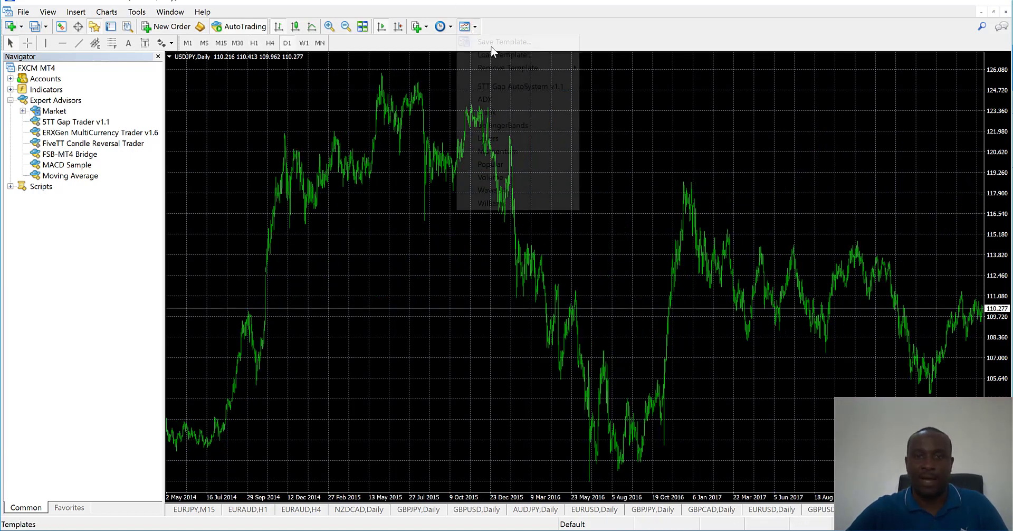
{"action": "left_click", "coordinate": [515, 87]}
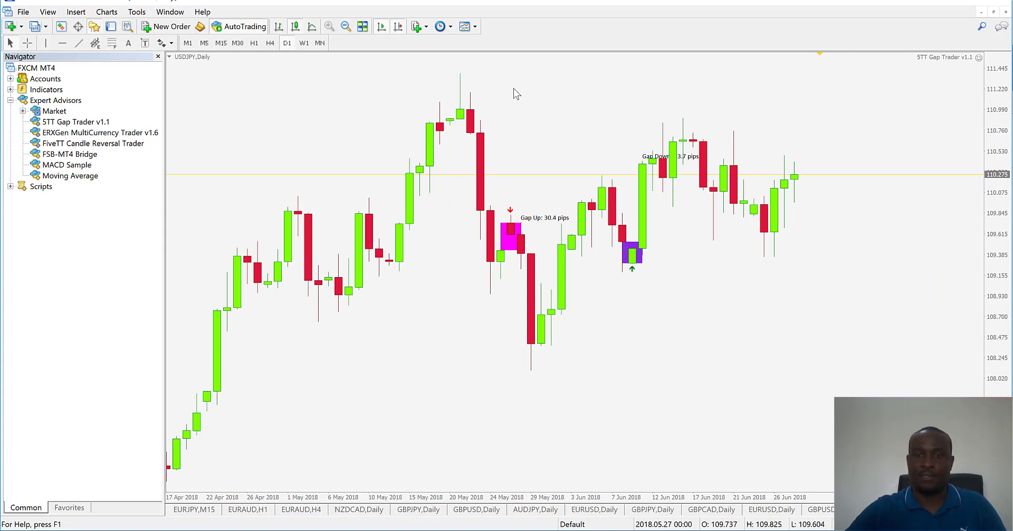
- Create an AUDUSD chart on the daily timeframe and apply the 5TT Gap AutoSystem v1.1 template to it
{"action": "left_click", "coordinate": [21, 27]}
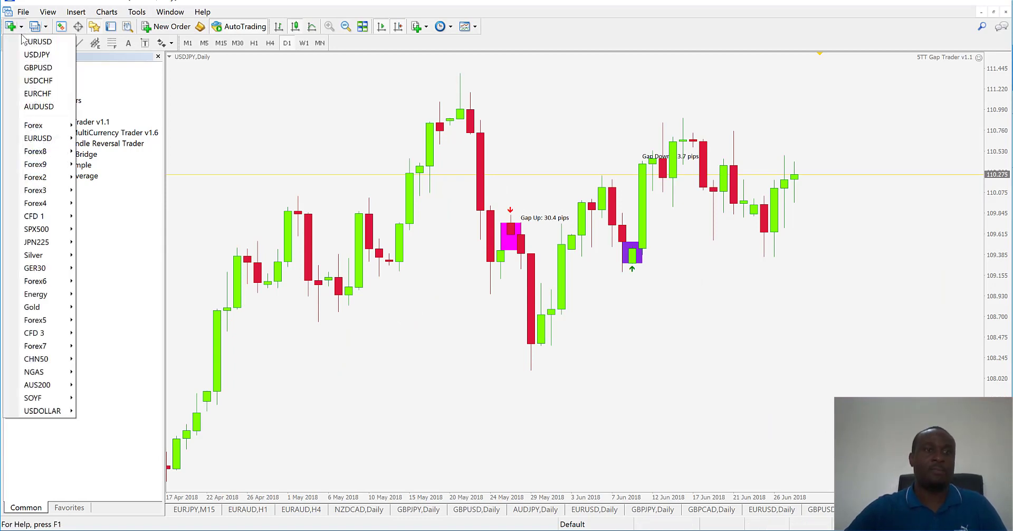
{"action": "left_click", "coordinate": [39, 106]}
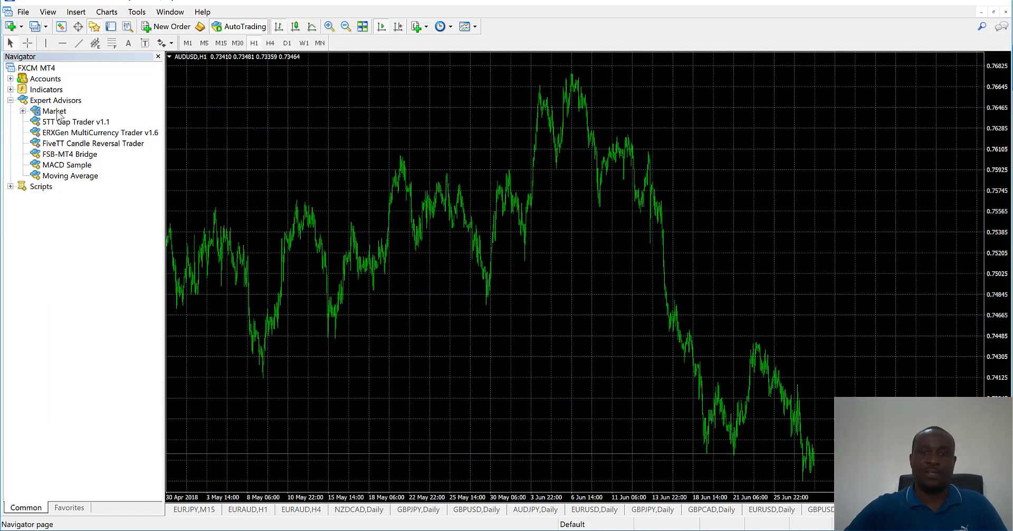
{"action": "left_click", "coordinate": [287, 43]}
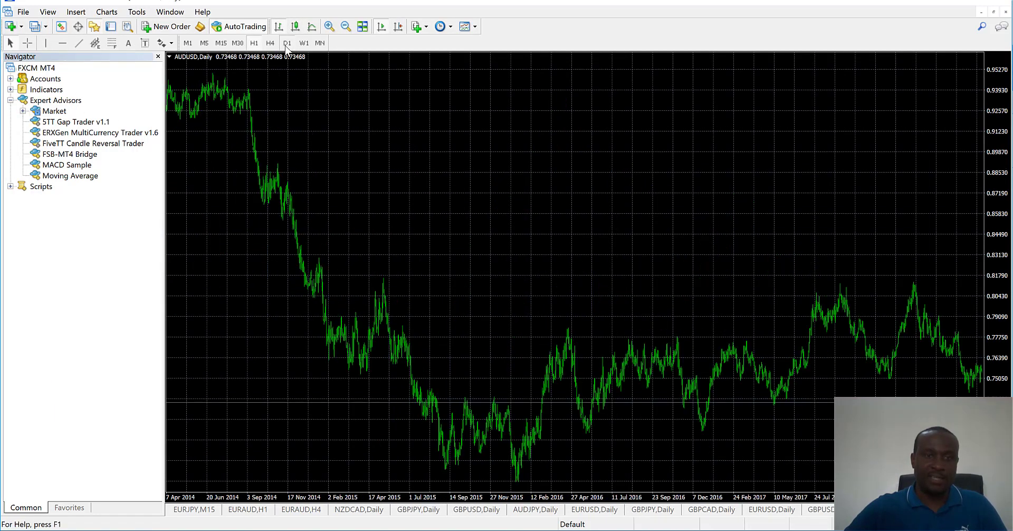
{"action": "left_click", "coordinate": [465, 27]}
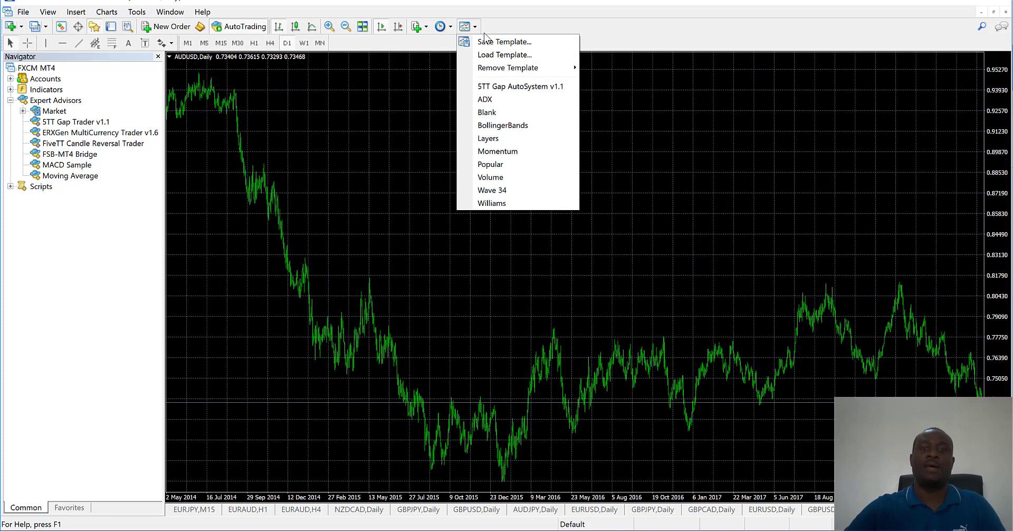
{"action": "left_click", "coordinate": [504, 84]}
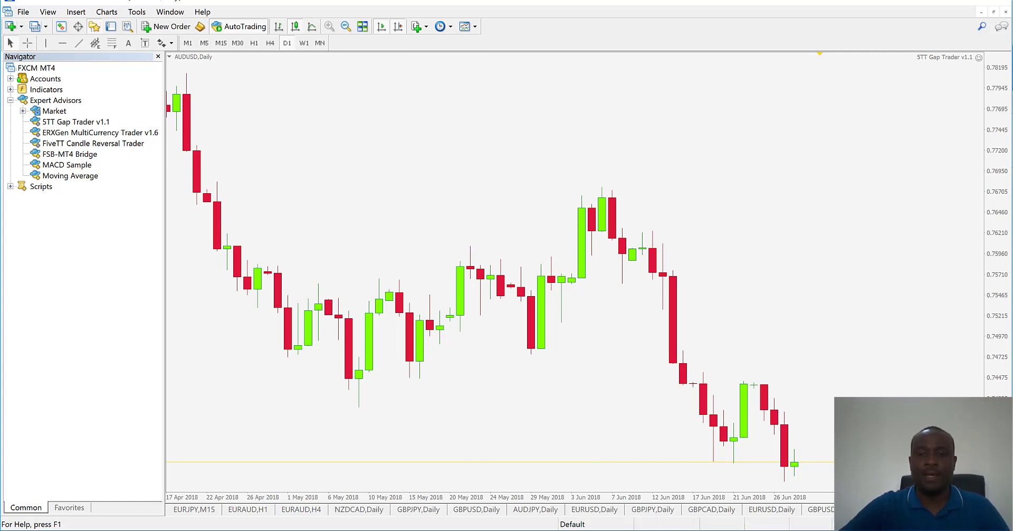
{"action": "left_click", "coordinate": [578, 527]}
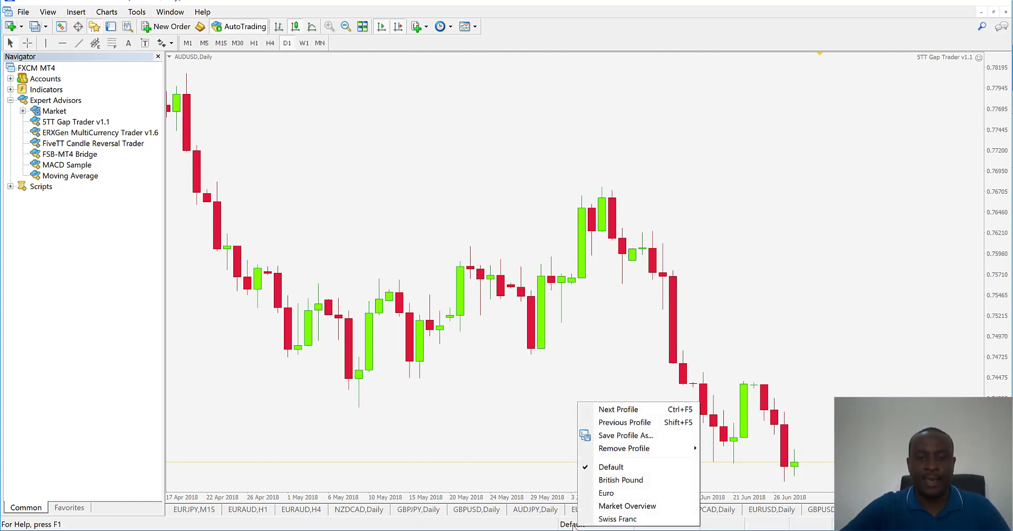
{"action": "left_click", "coordinate": [573, 524]}
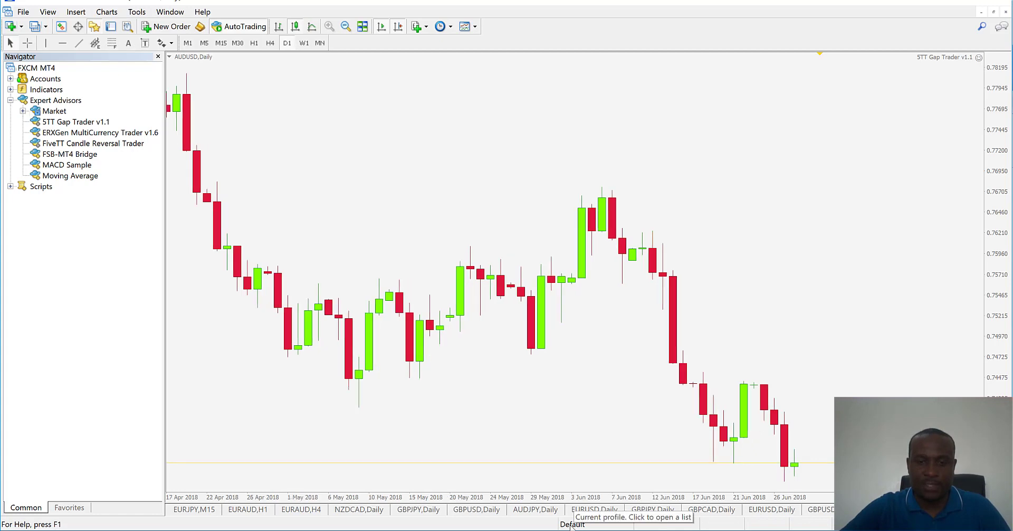
{"action": "left_click", "coordinate": [572, 524]}
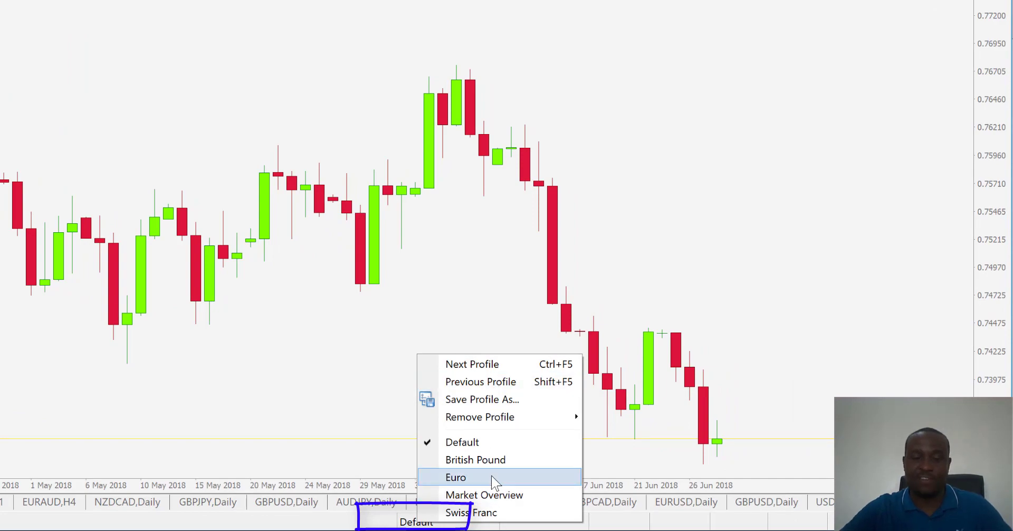
{"action": "left_click", "coordinate": [463, 343]}
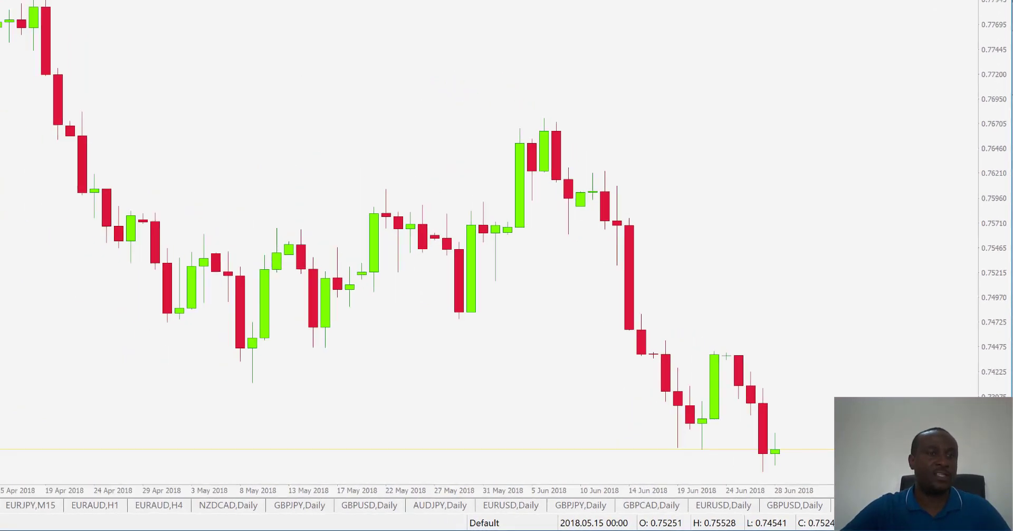
- Save the current set of open charts as a profile named 5TT Gap System
{"action": "left_click", "coordinate": [25, 13]}
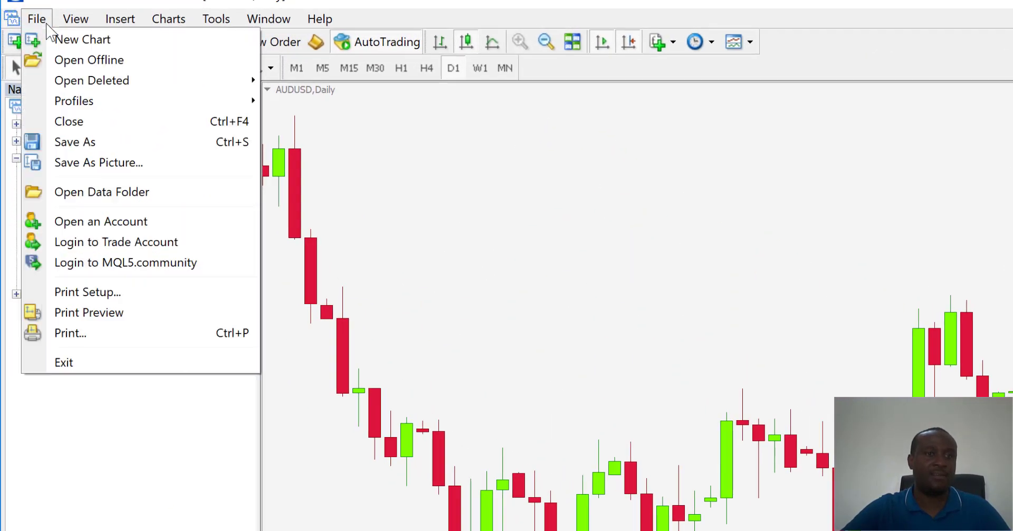
{"action": "mouse_move", "coordinate": [73, 100]}
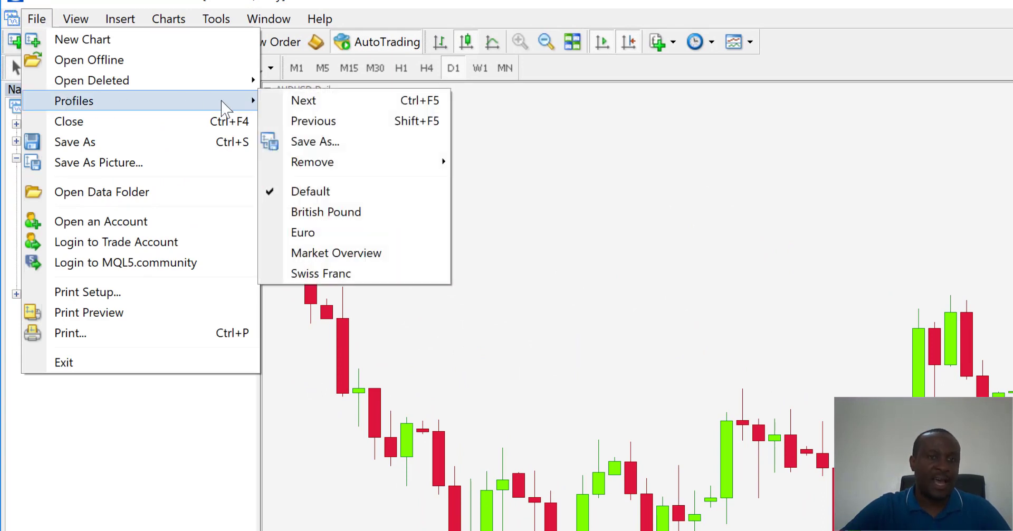
{"action": "left_click", "coordinate": [331, 149]}
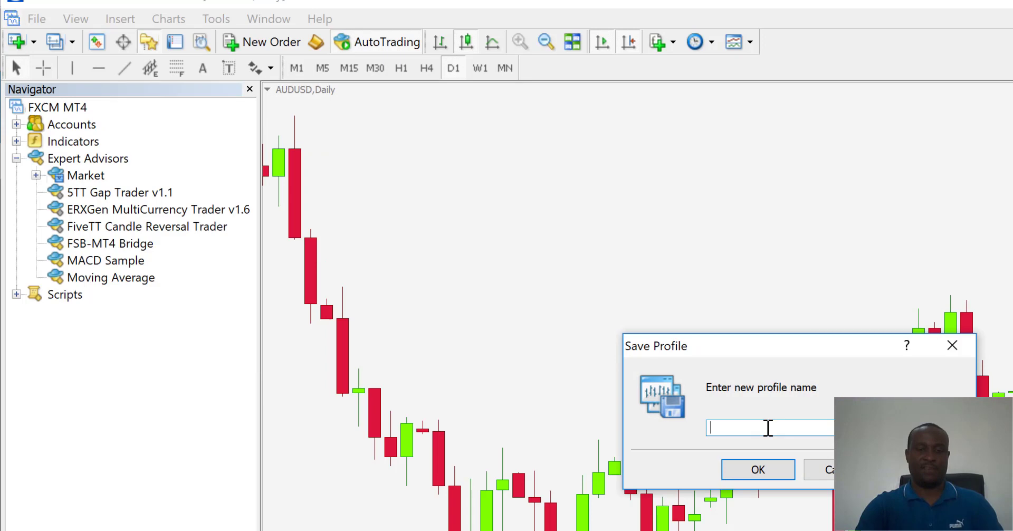
{"action": "type", "text": "5TT Gap"}
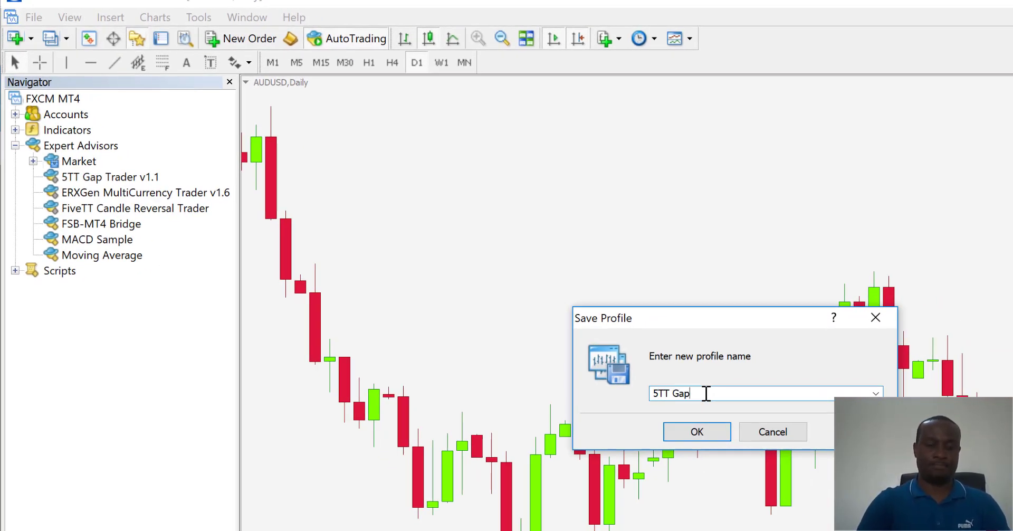
{"action": "type", "text": " System"}
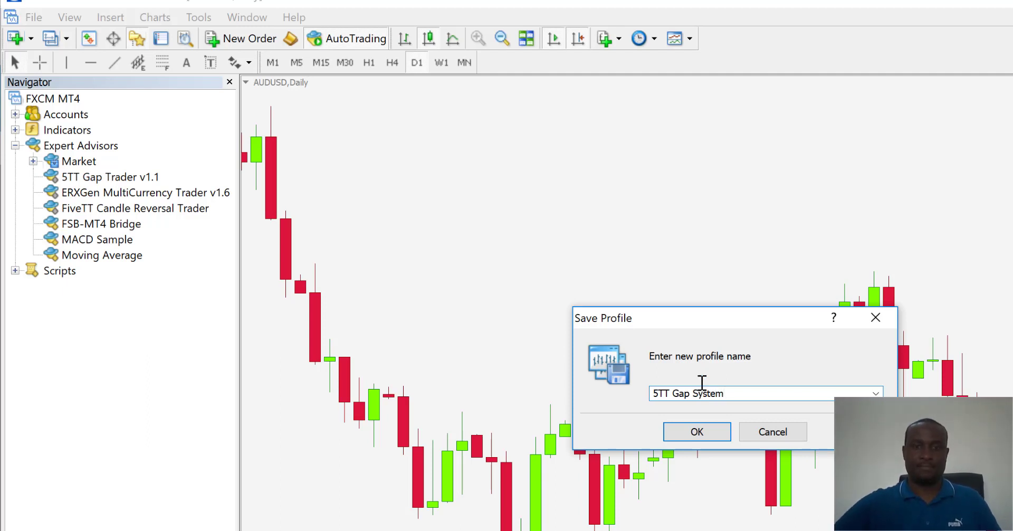
{"action": "left_click", "coordinate": [683, 432]}
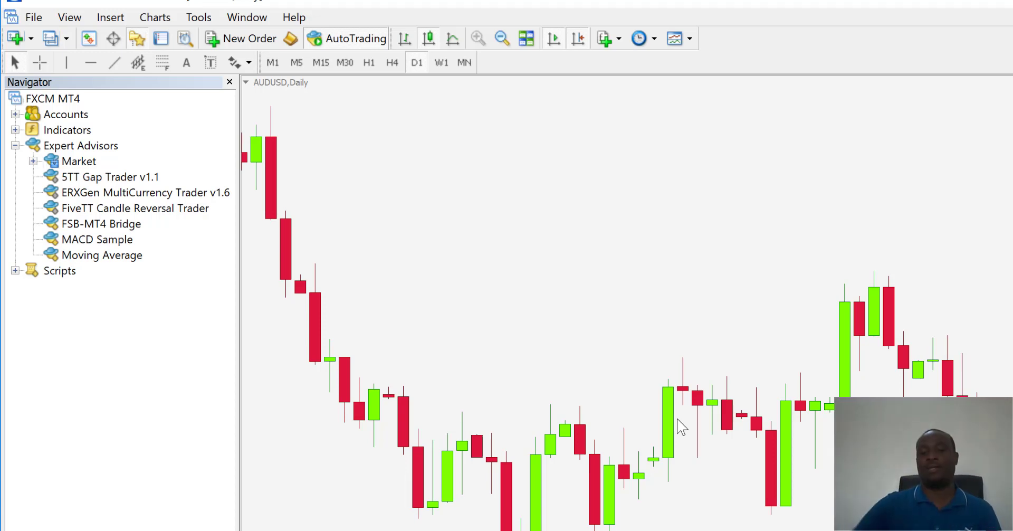
- Switch the active chart profile to Default and return to the 5TT Gap System profile
{"action": "left_click", "coordinate": [587, 524]}
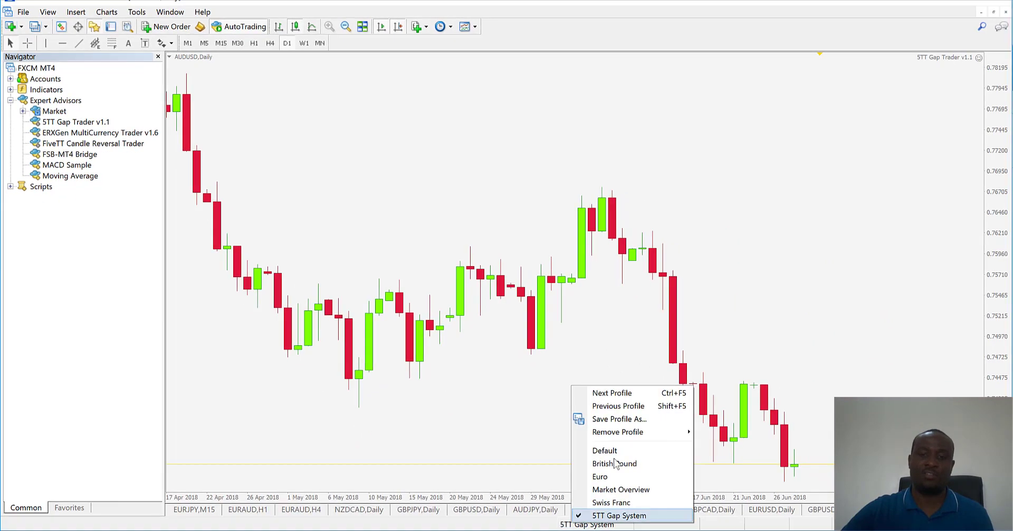
{"action": "left_click", "coordinate": [548, 329]}
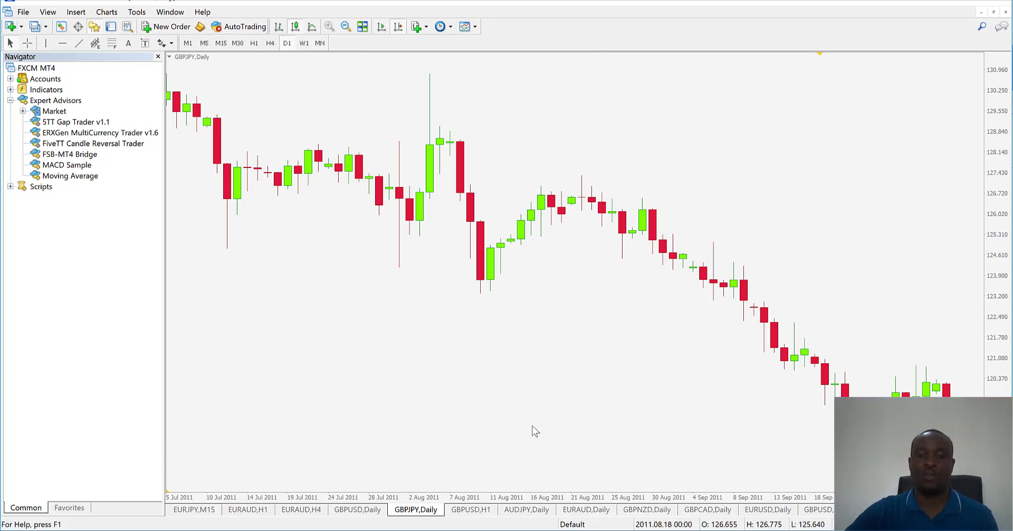
{"action": "left_click", "coordinate": [574, 526]}
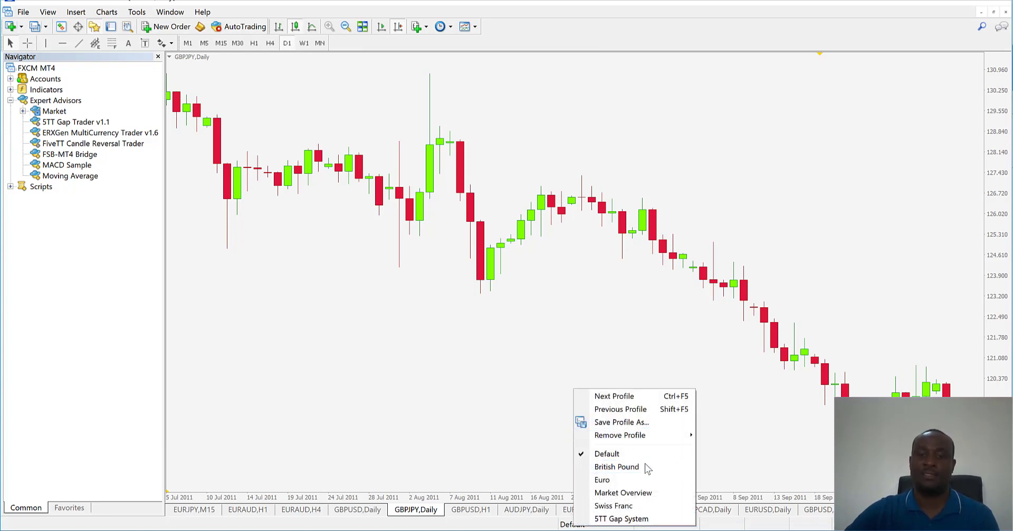
{"action": "left_click", "coordinate": [621, 520]}
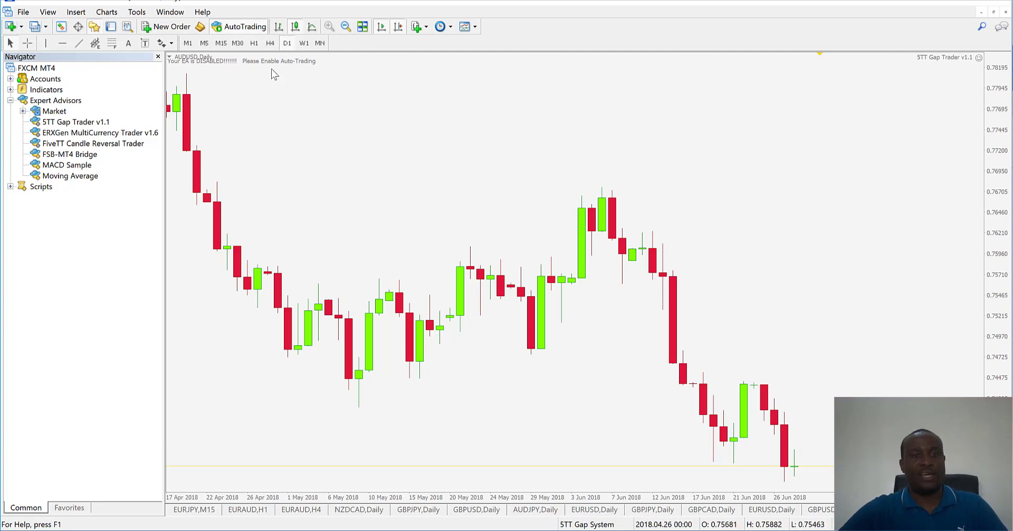
{"action": "left_click", "coordinate": [304, 43]}
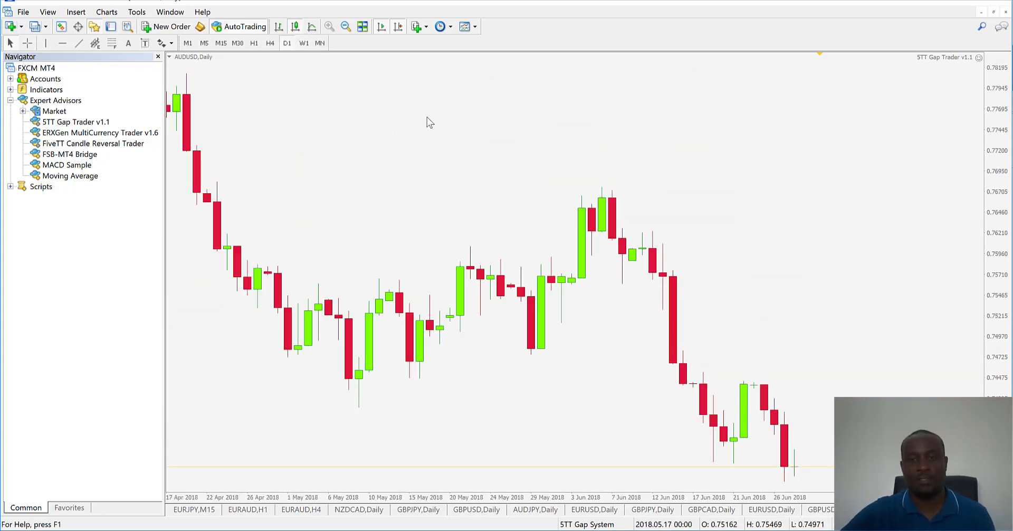